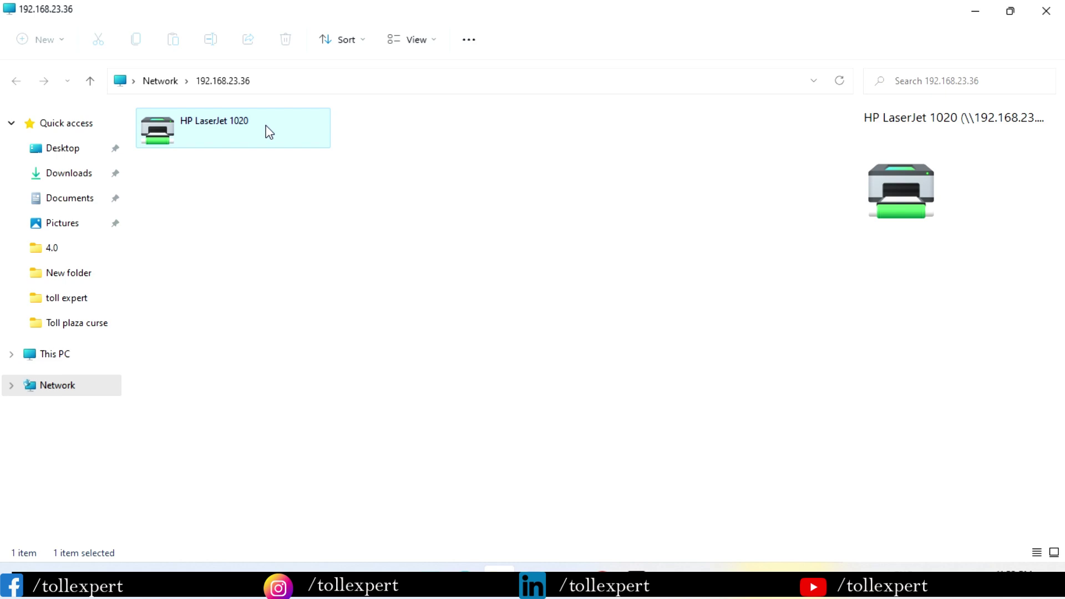
# - Close the network window and connect to the computer 192.168.23.36 through Remote Desktop Connection
pyautogui.click(1046, 10)
pyautogui.press('super')
pyautogui.write('re')
pyautogui.press('Return')
pyautogui.click(576, 276)
pyautogui.click(640, 325)
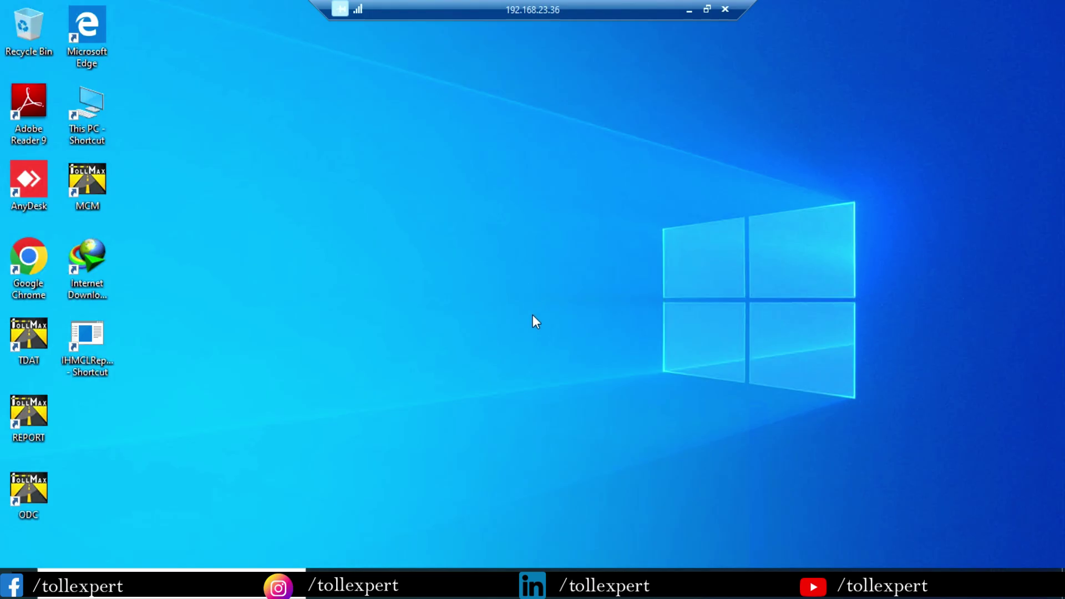
# - Create a folder named "Sharing folder" on New Volume (E:) of the remote computer
pyautogui.doubleClick(87, 108)
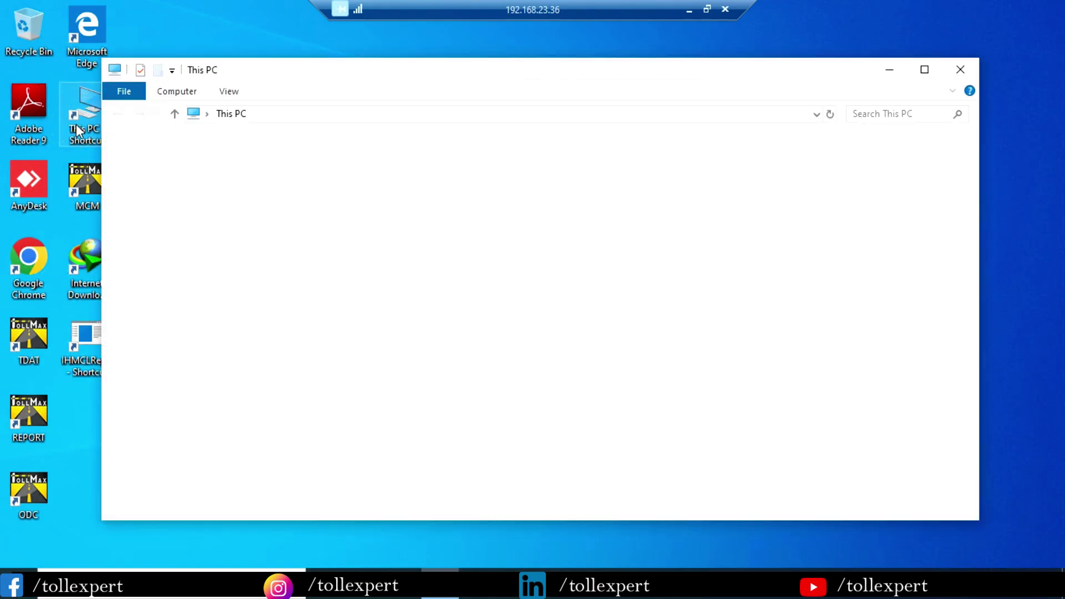
pyautogui.click(353, 481)
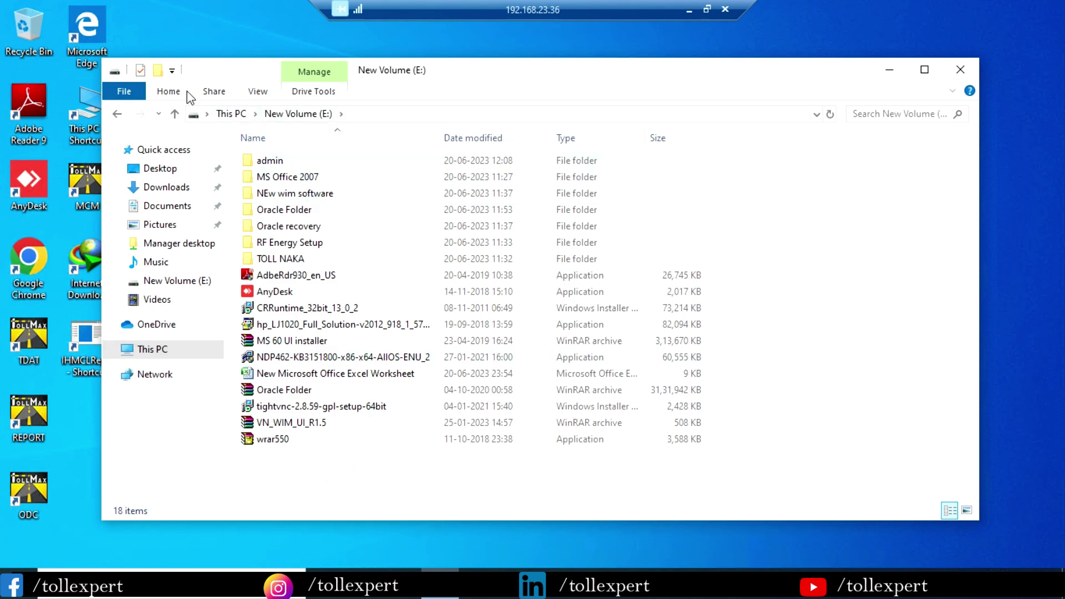
pyautogui.click(158, 94)
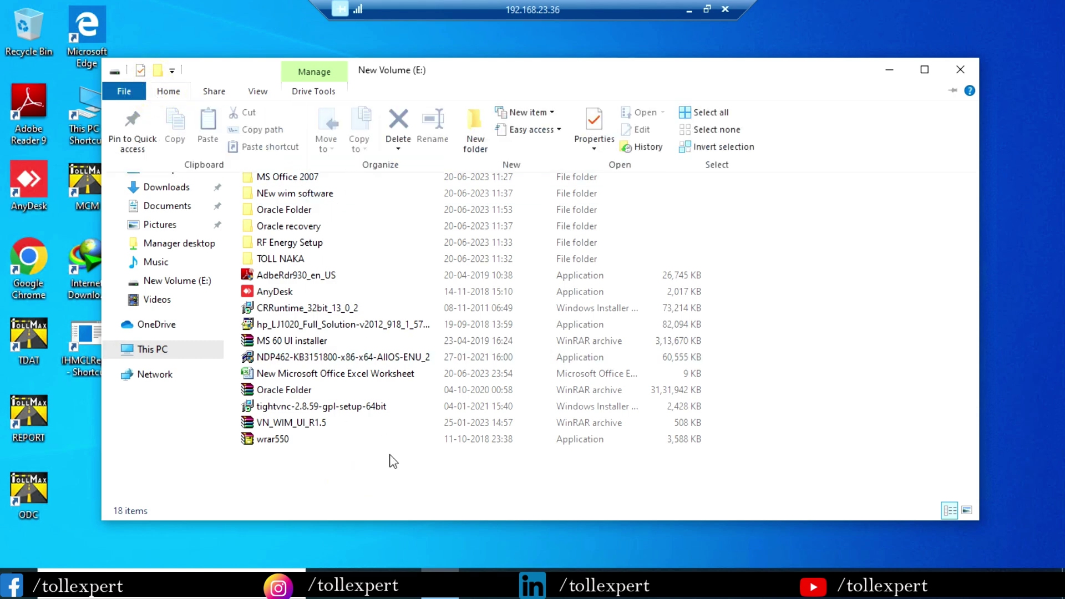
pyautogui.click(475, 129)
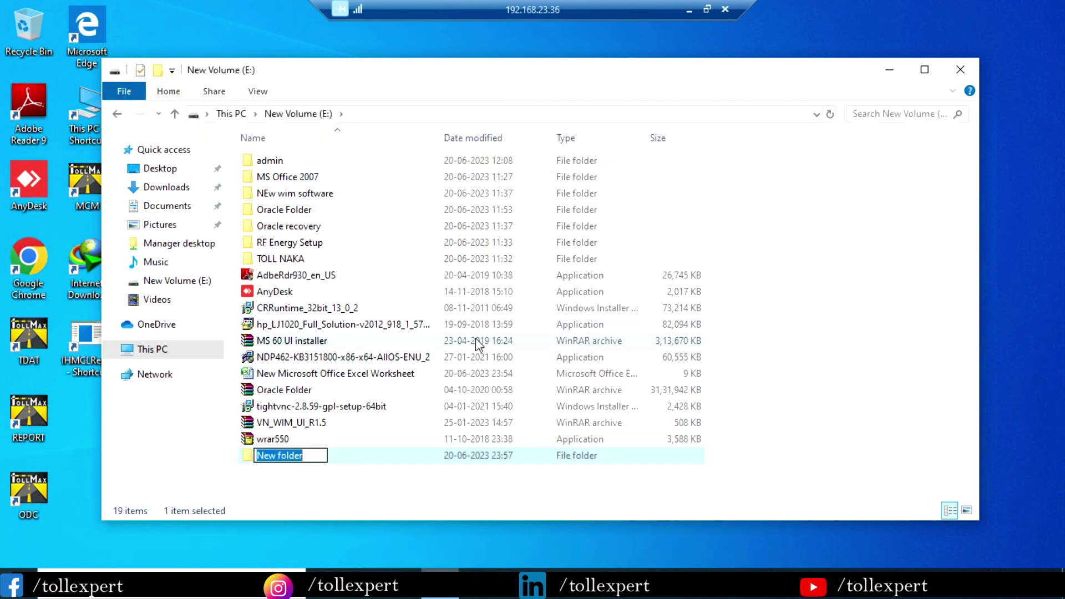
pyautogui.write('Shar')
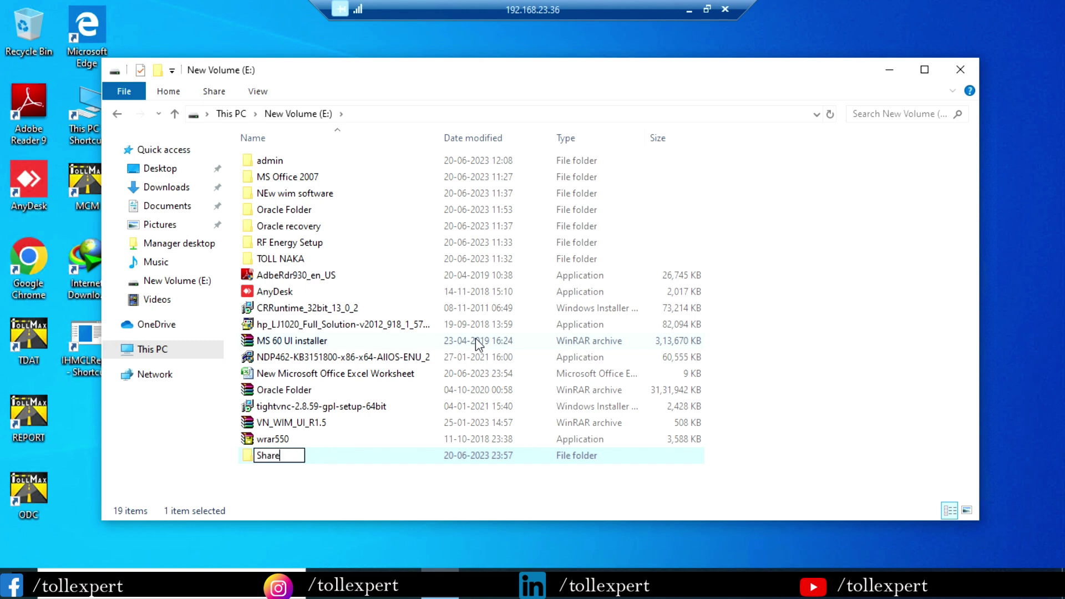
pyautogui.write('e')
pyautogui.press('BackSpace')
pyautogui.write('ing folder')
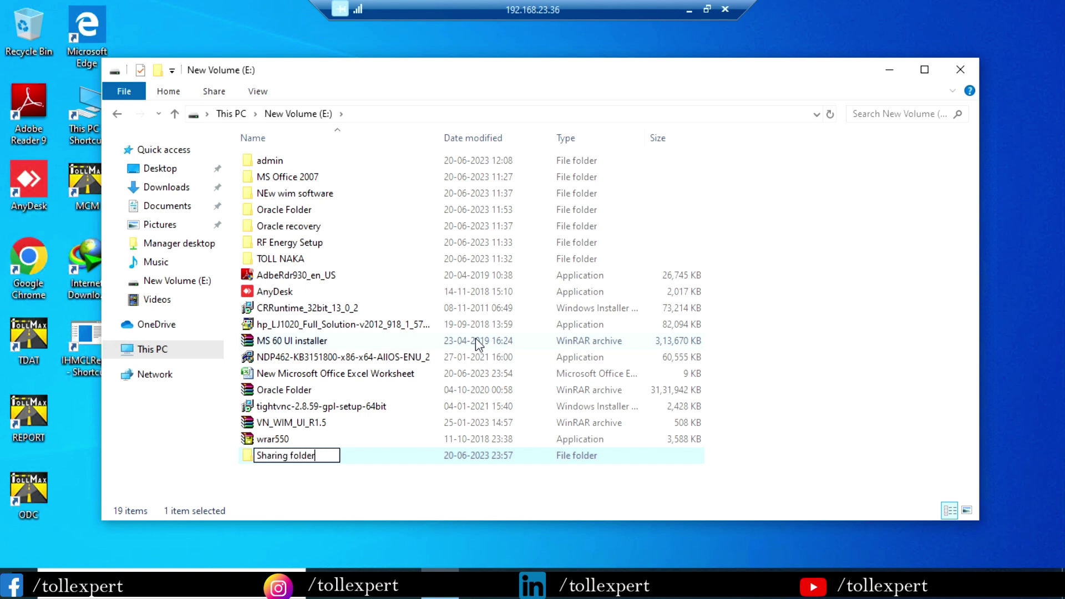
pyautogui.press('Return')
# - Create a text document named "notepad file" inside Sharing folder
pyautogui.doubleClick(353, 456)
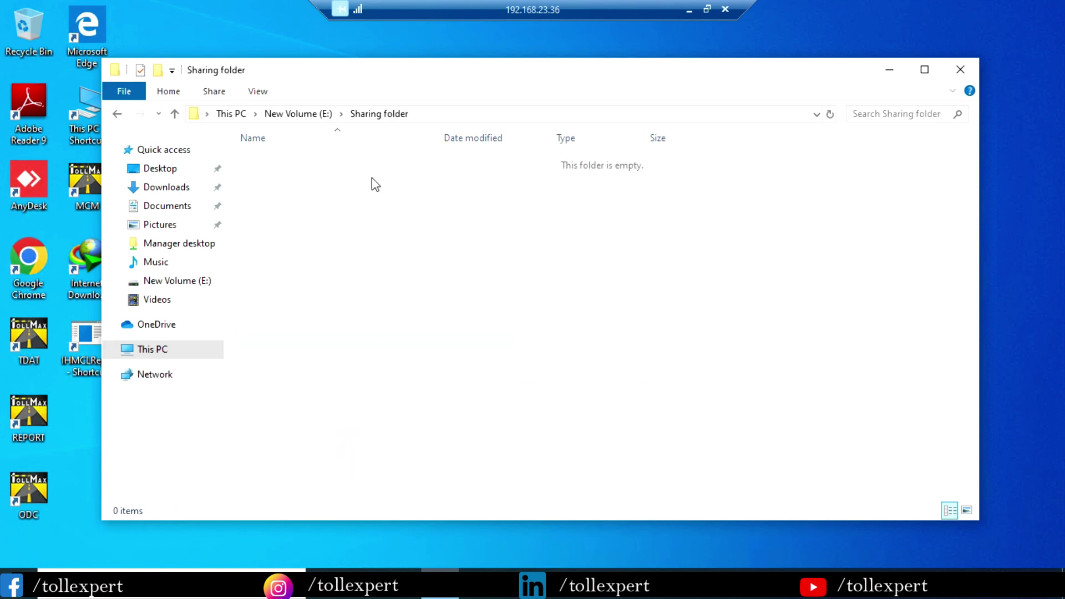
pyautogui.rightClick(350, 191)
pyautogui.click(439, 382)
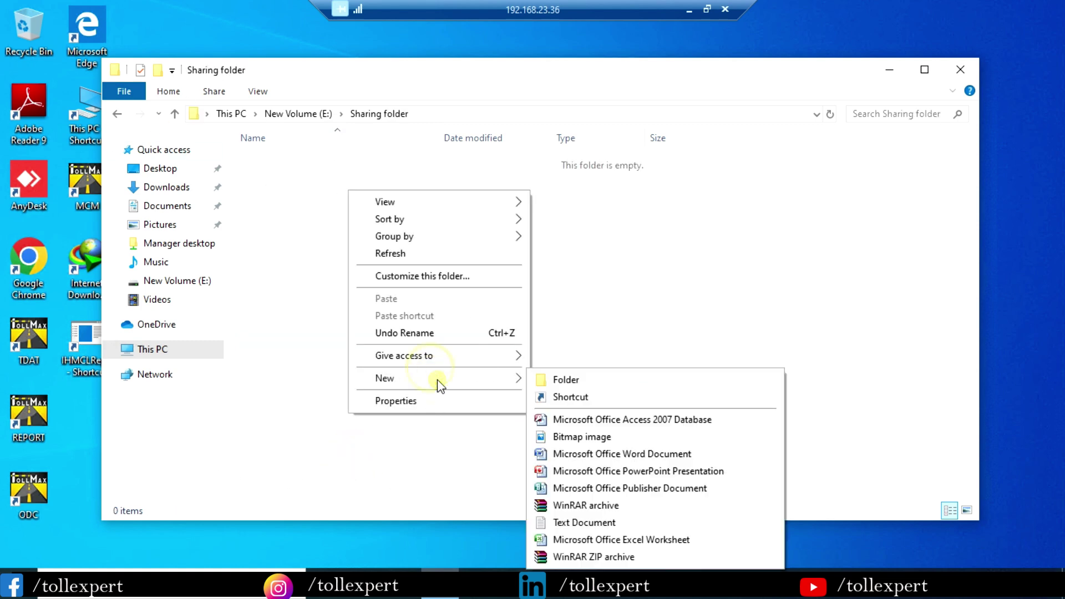
pyautogui.click(593, 522)
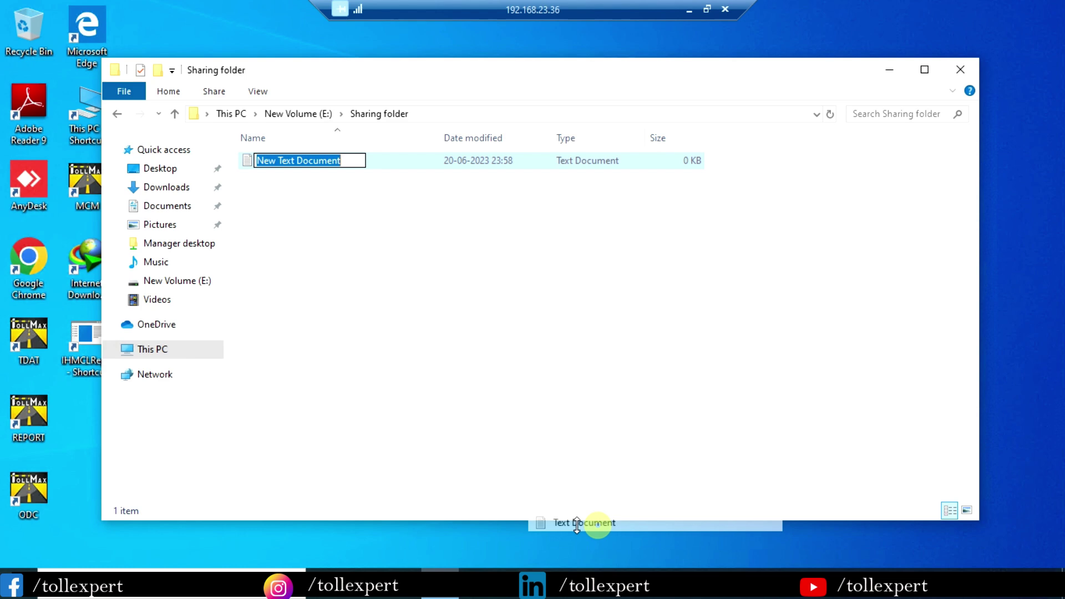
pyautogui.write('notepad file')
pyautogui.press('Return')
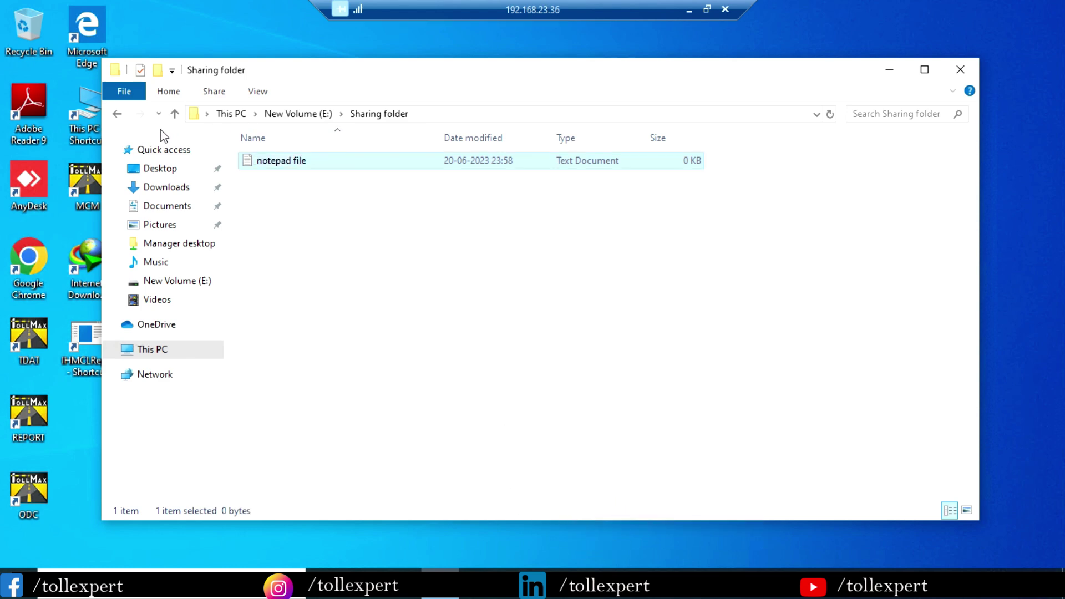
# - Return to drive E: and enable "Share this folder" in the advanced sharing properties of Sharing folder
pyautogui.click(117, 114)
pyautogui.rightClick(312, 260)
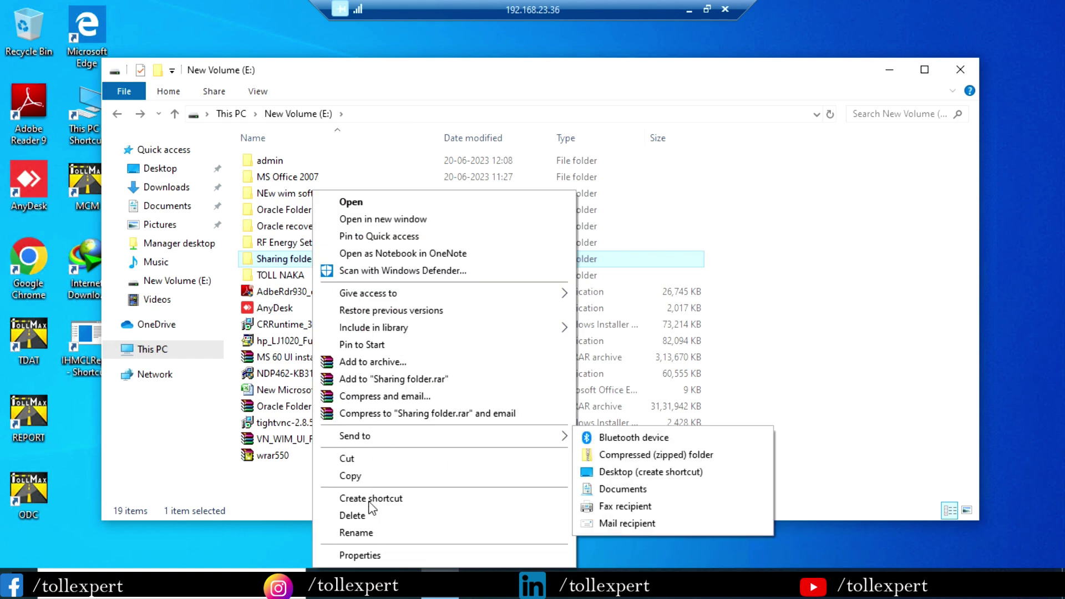
pyautogui.click(360, 555)
pyautogui.moveTo(422, 198); pyautogui.dragTo(557, 165)
pyautogui.click(524, 193)
pyautogui.click(549, 377)
pyautogui.click(483, 221)
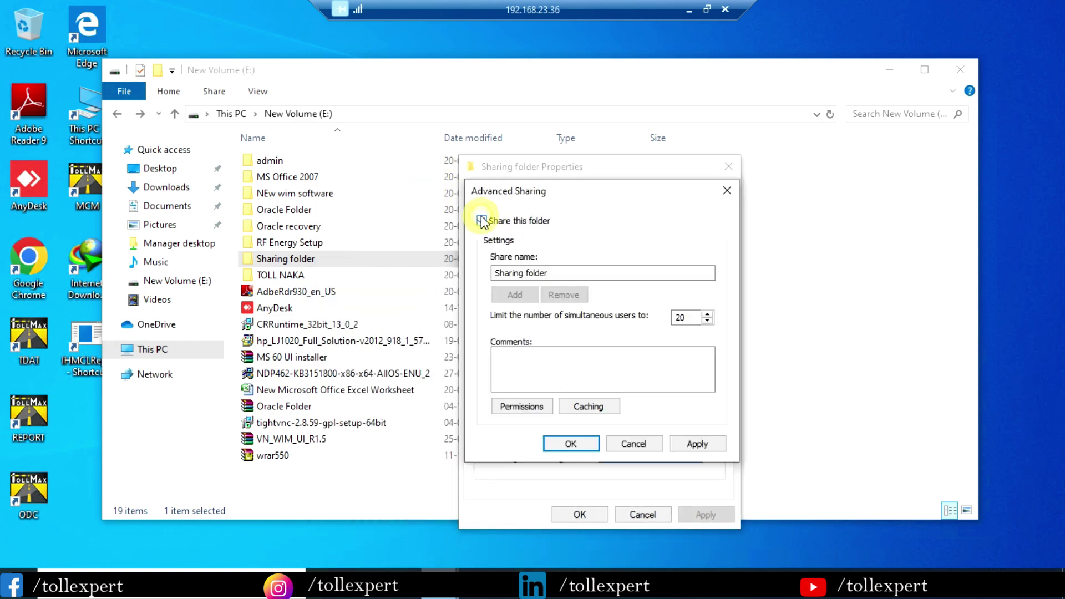
# - Allow Full Control for Everyone in the share permissions, apply it and close the sharing and properties dialogs
pyautogui.click(521, 405)
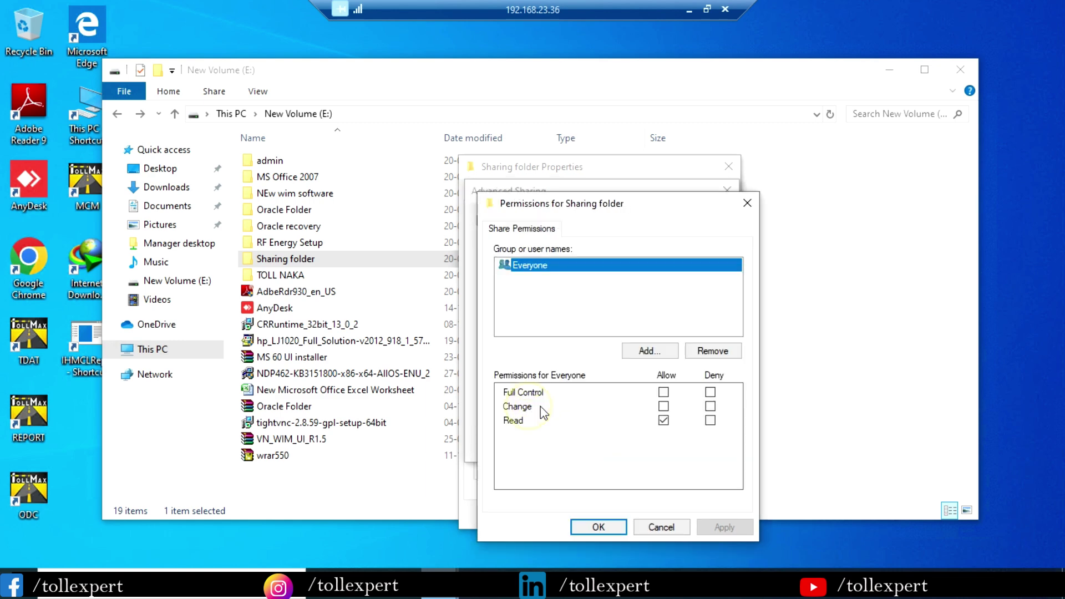
pyautogui.click(663, 392)
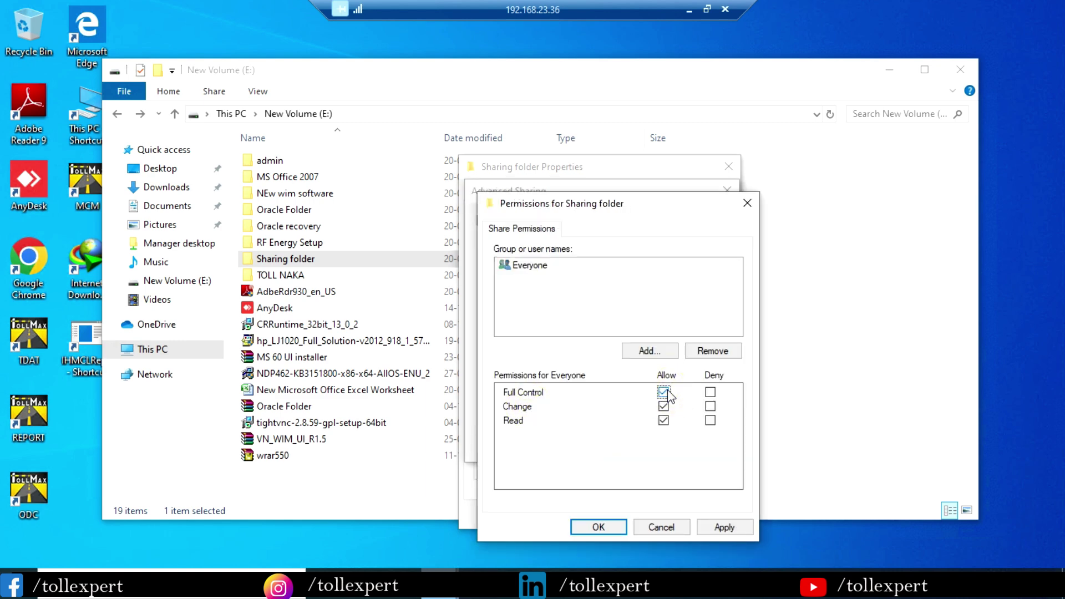
pyautogui.click(716, 529)
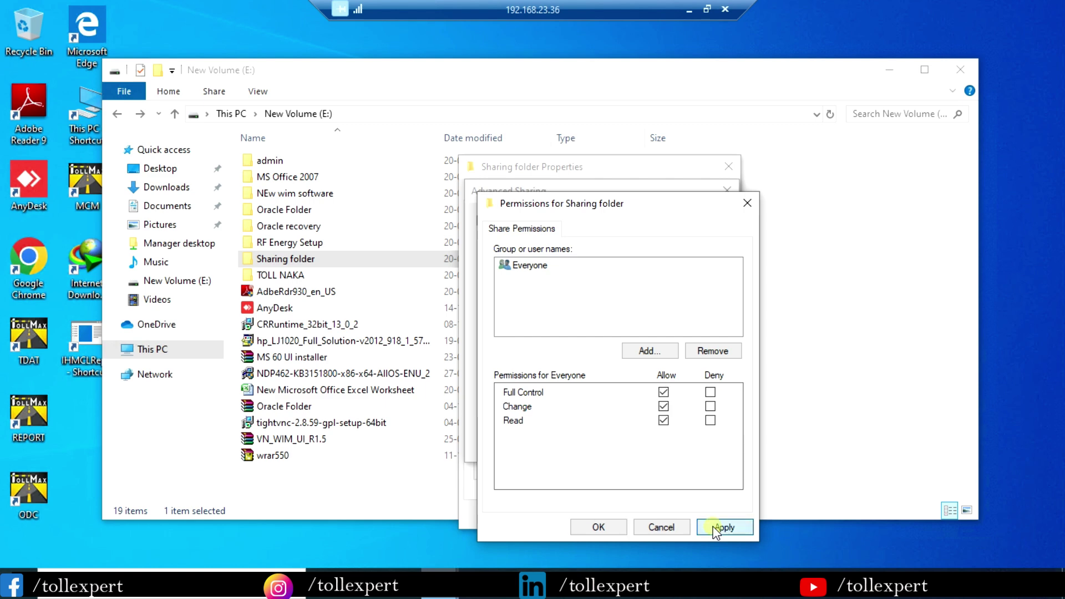
pyautogui.click(591, 528)
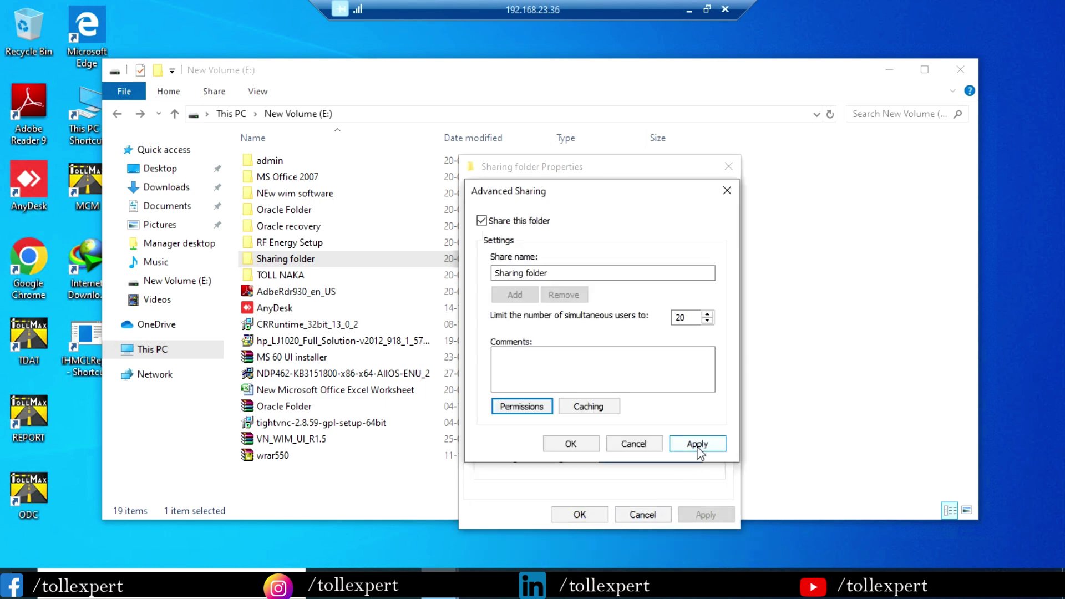
pyautogui.click(570, 444)
pyautogui.click(571, 515)
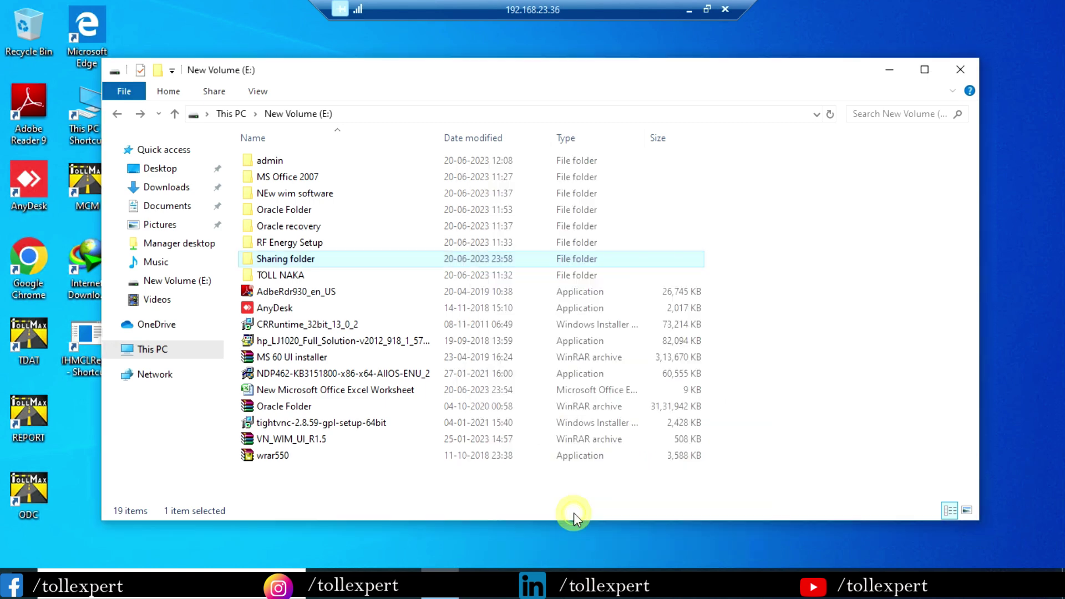
# - Minimize the remote session and open Sharing folder on \\192.168.23.36 from the local computer
pyautogui.click(145, 349)
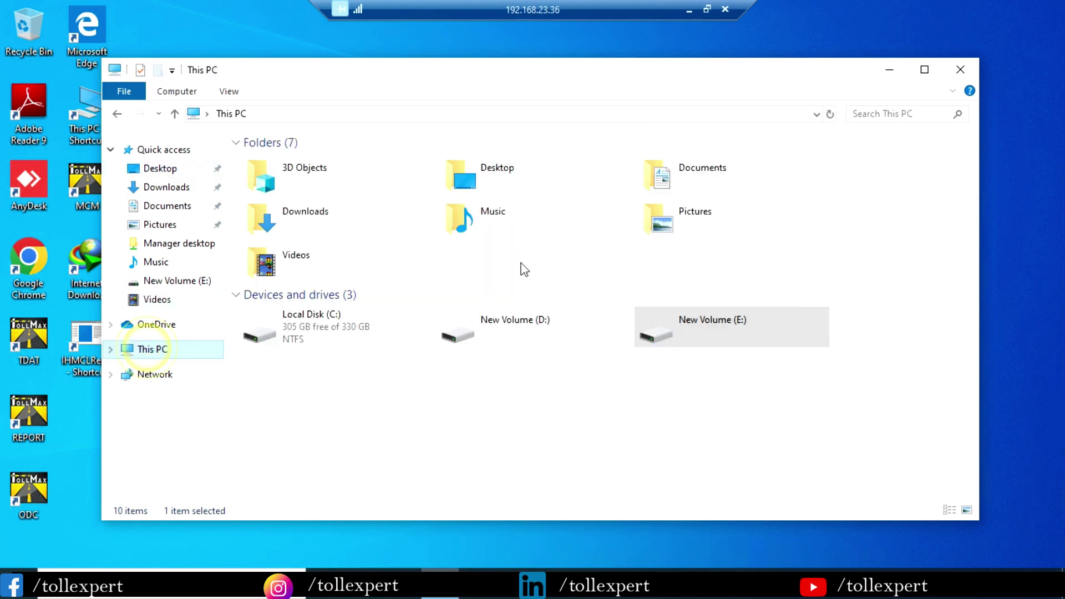
pyautogui.click(688, 9)
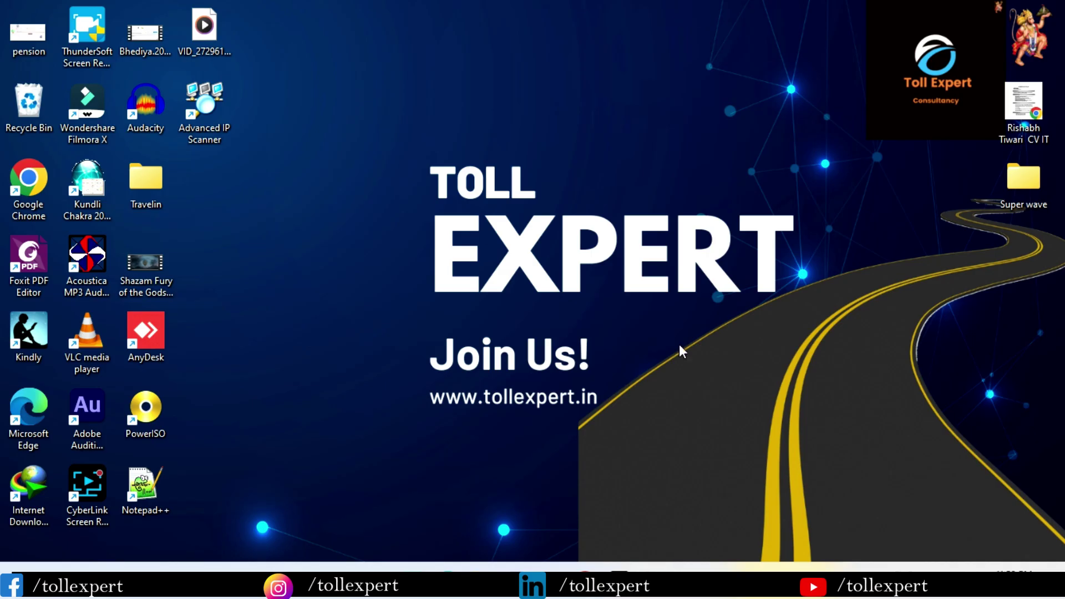
pyautogui.press('super+r')
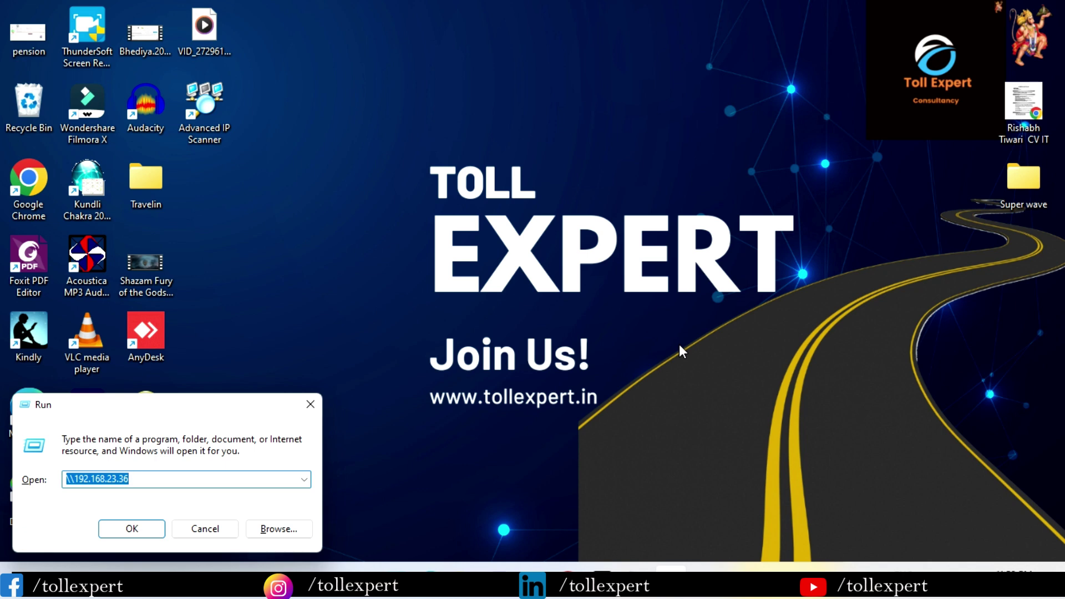
pyautogui.click(133, 529)
pyautogui.click(337, 145)
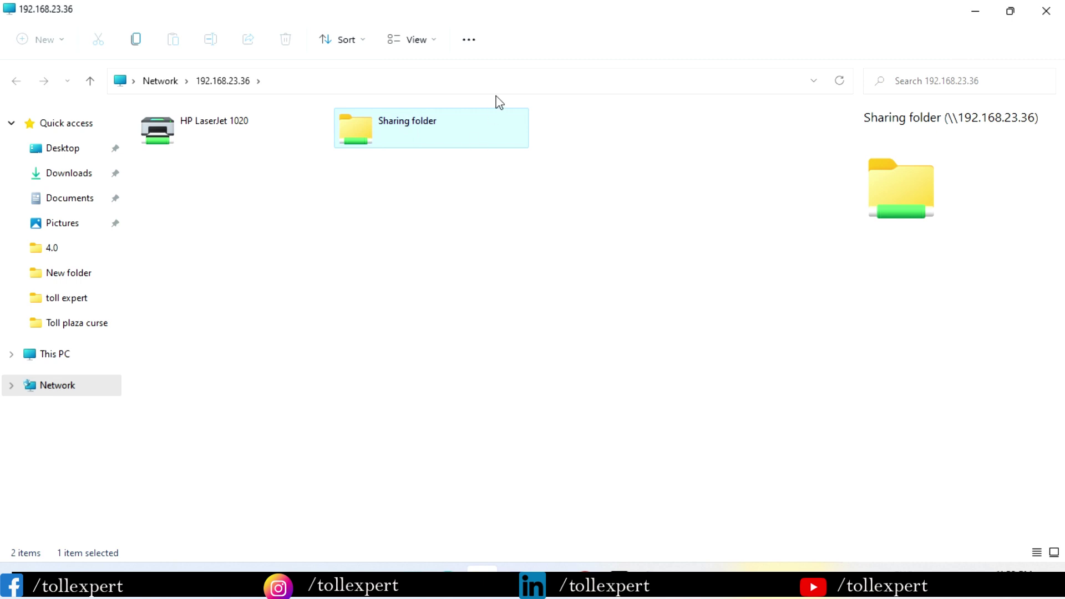
pyautogui.doubleClick(444, 145)
# - Open the shared "notepad file" to check access to it and close it again
pyautogui.click(214, 137)
pyautogui.doubleClick(214, 137)
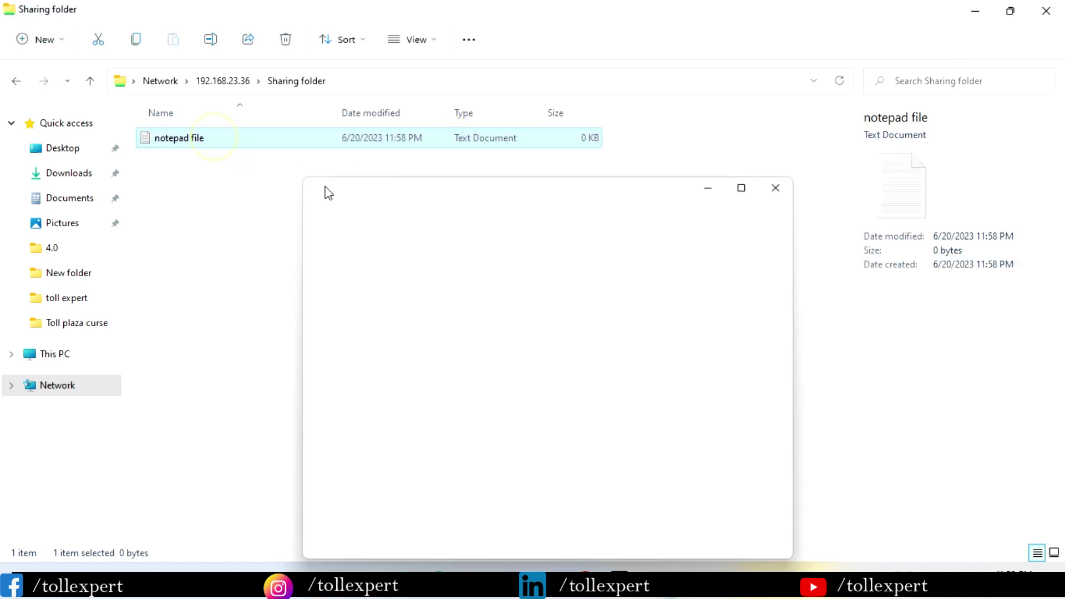
pyautogui.click(780, 186)
pyautogui.click(343, 222)
pyautogui.click(379, 140)
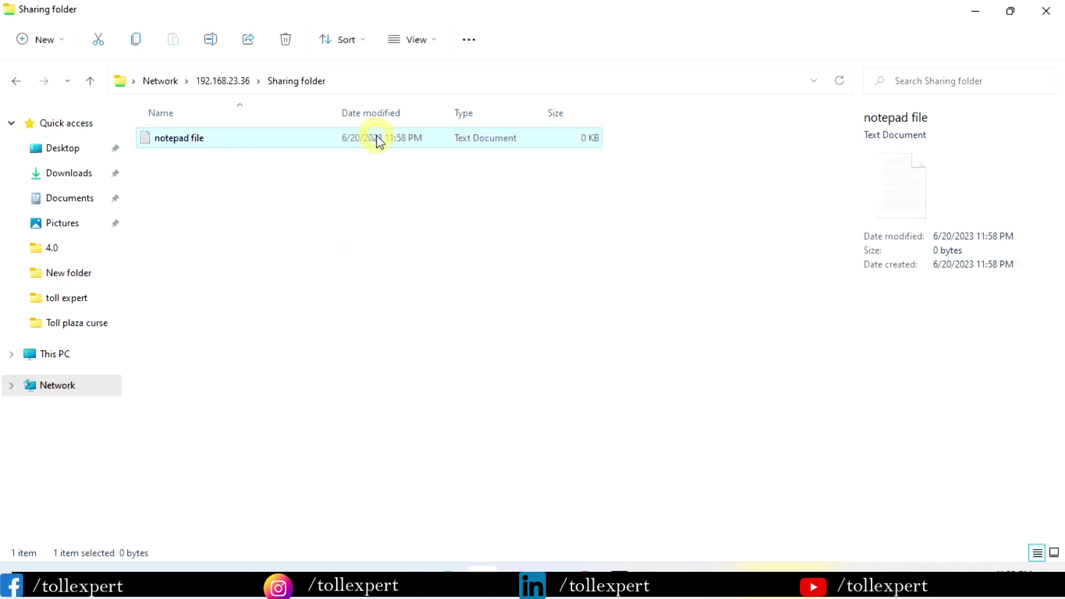
pyautogui.doubleClick(378, 140)
# - Delete "notepad file" from the shared network folder and confirm the deletion
pyautogui.rightClick(389, 142)
pyautogui.click(290, 155)
pyautogui.click(289, 146)
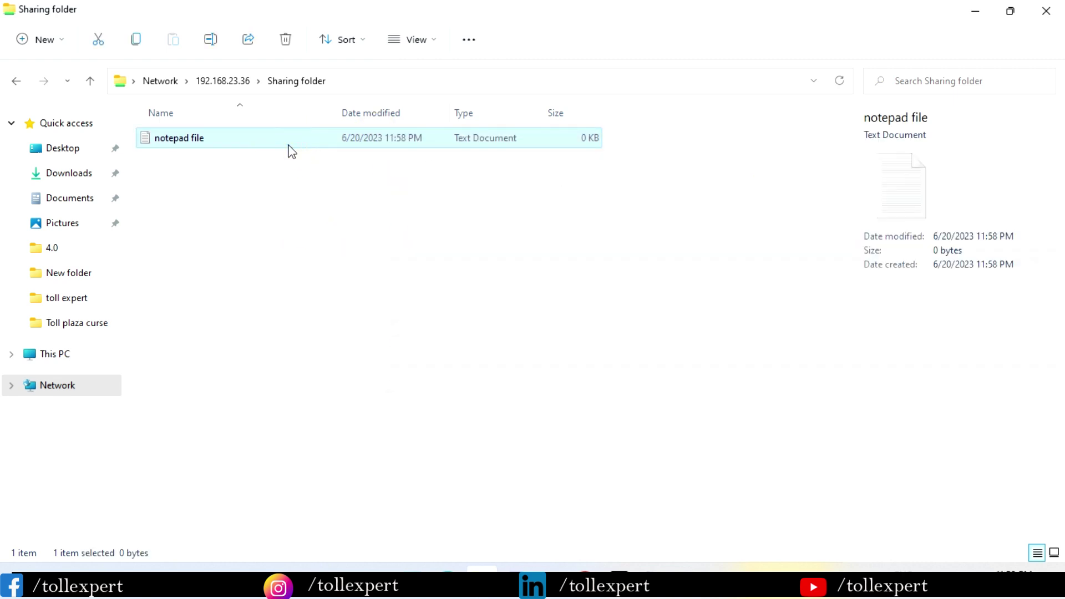
pyautogui.press('Delete')
pyautogui.press('Return')
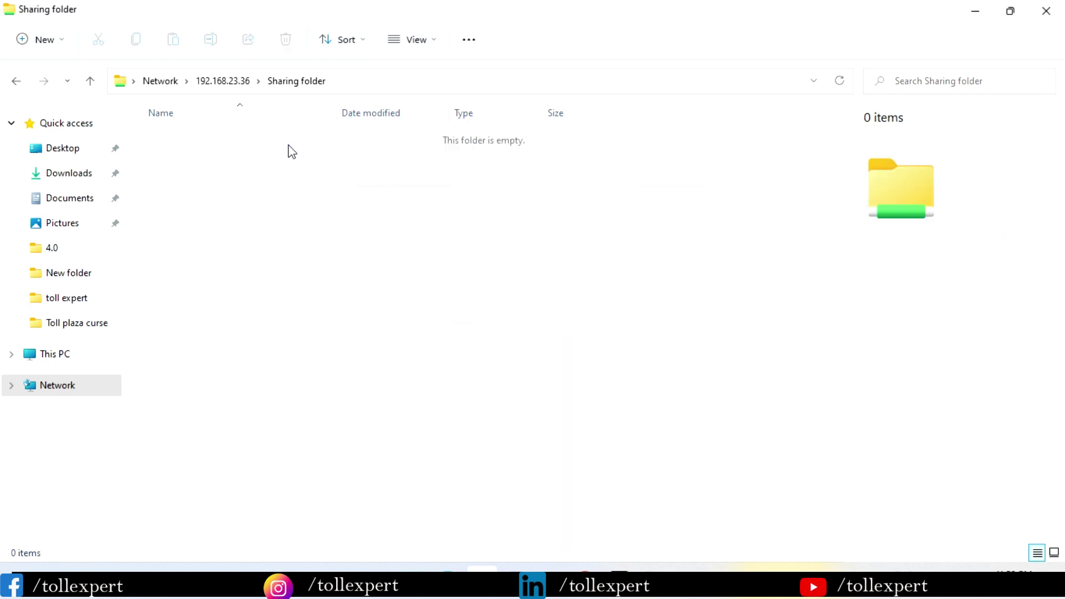
# - Switch back to the remote session, check the contents of Sharing folder on drive E: and return to the drive
pyautogui.rightClick(291, 149)
pyautogui.click(518, 416)
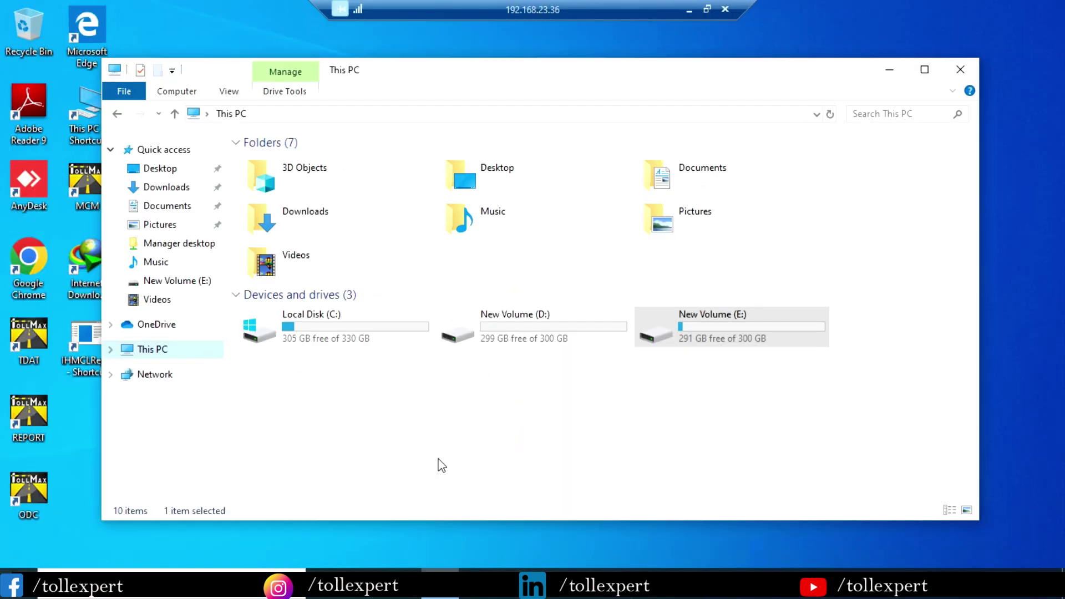
pyautogui.doubleClick(706, 335)
pyautogui.doubleClick(284, 259)
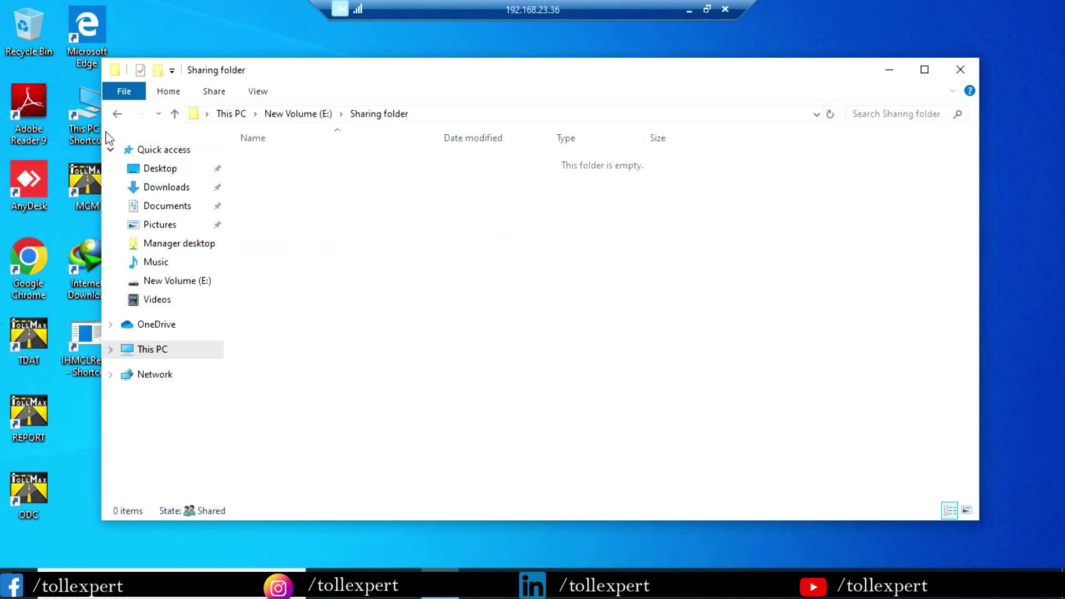
pyautogui.click(117, 114)
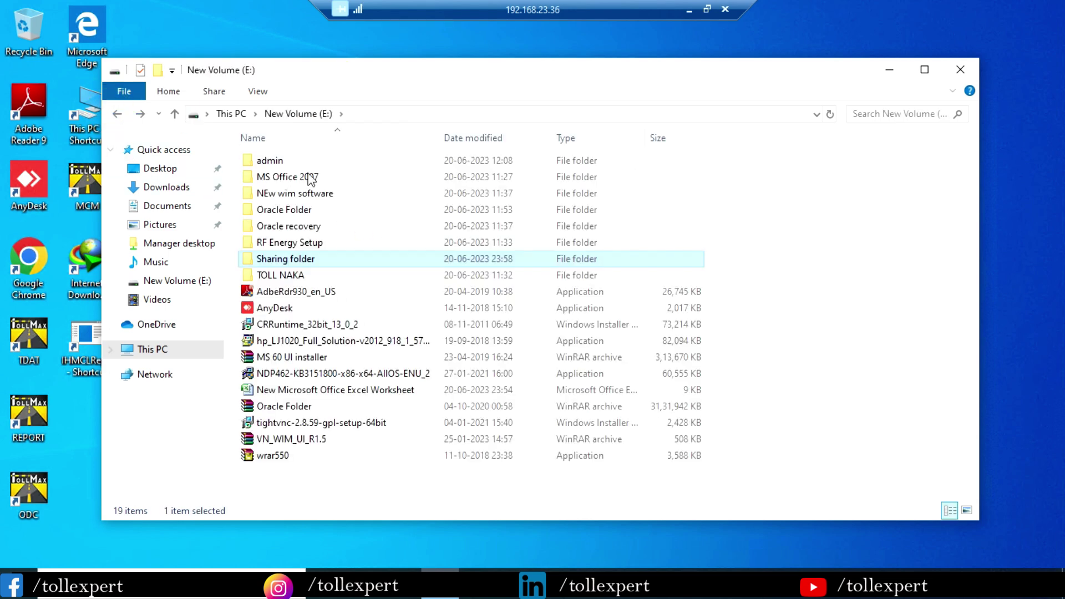
# - Open the advanced sharing settings of Sharing folder and check its share permissions
pyautogui.rightClick(325, 264)
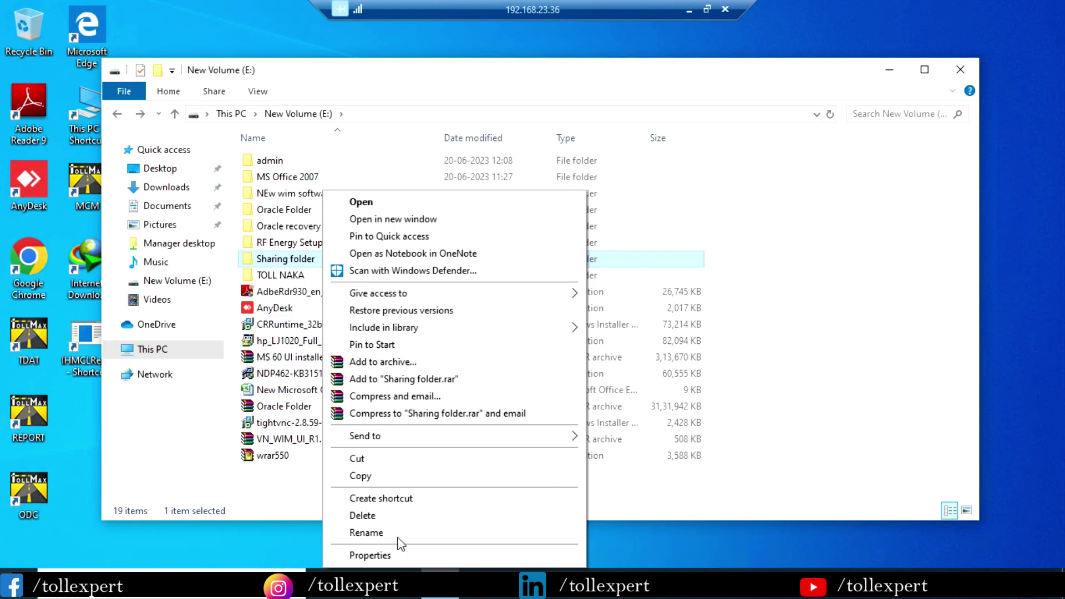
pyautogui.click(383, 555)
pyautogui.click(391, 222)
pyautogui.moveTo(468, 206); pyautogui.dragTo(606, 166)
pyautogui.click(552, 368)
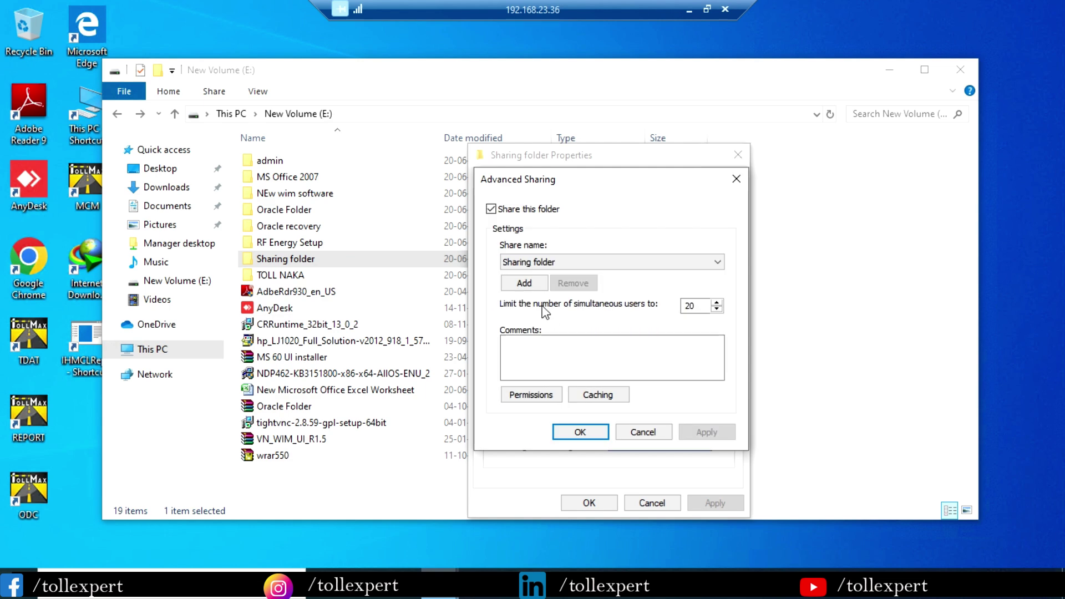
pyautogui.hotkey('alt', 'p')
pyautogui.click(757, 191)
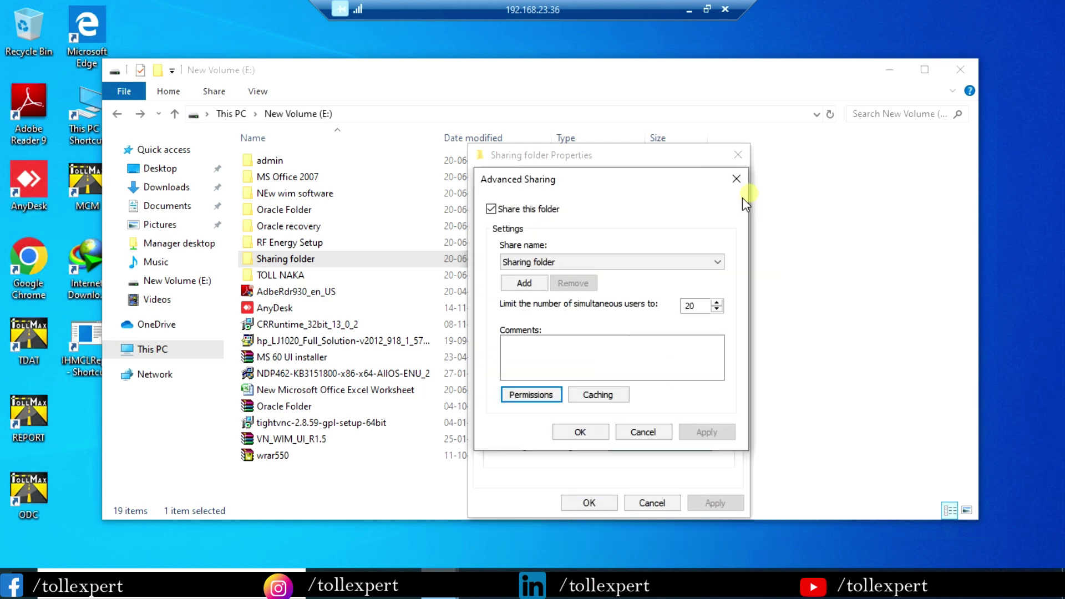
# - Stop sharing the folder by turning off "Share this folder", and confirm closing the files open by connected users
pyautogui.click(533, 211)
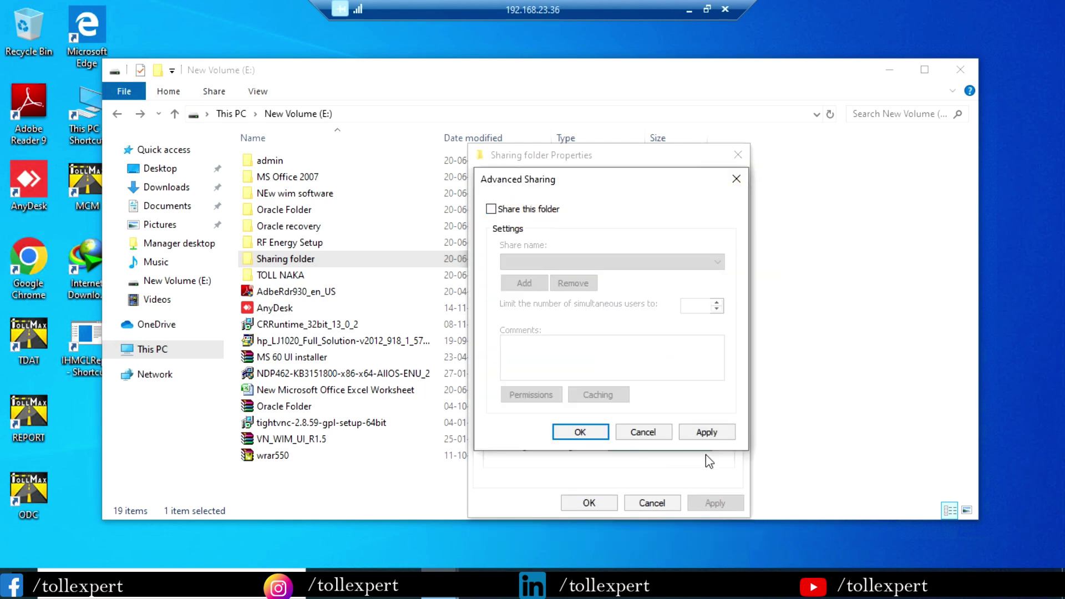
pyautogui.click(710, 432)
pyautogui.click(650, 297)
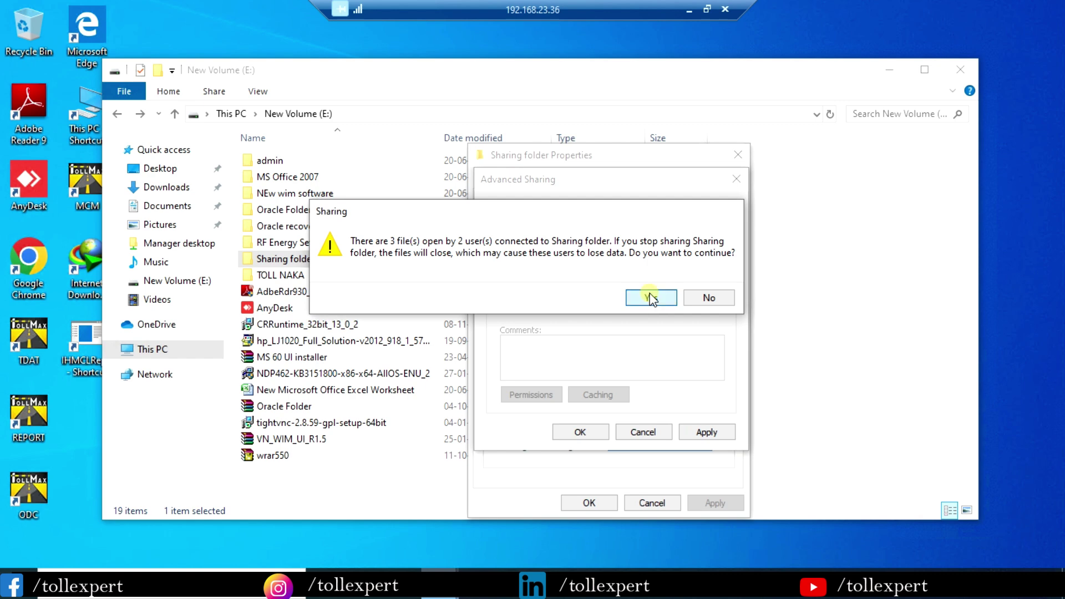
pyautogui.click(613, 431)
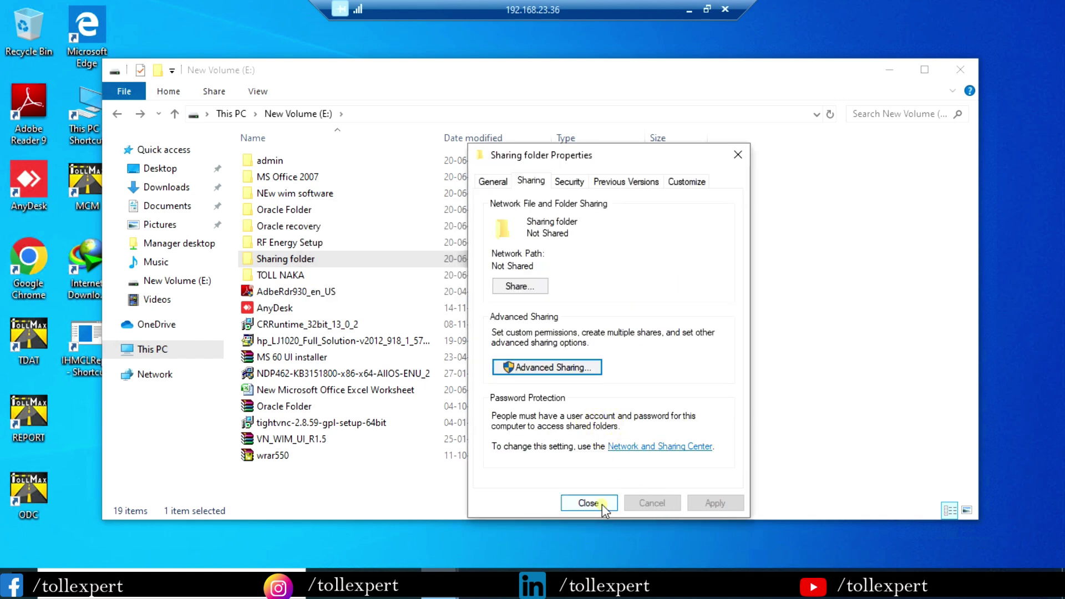
# - Close the folder's properties, leave the remote session view and check the shares of 192.168.23.36 on the local computer, refreshing the list
pyautogui.click(589, 502)
pyautogui.click(689, 9)
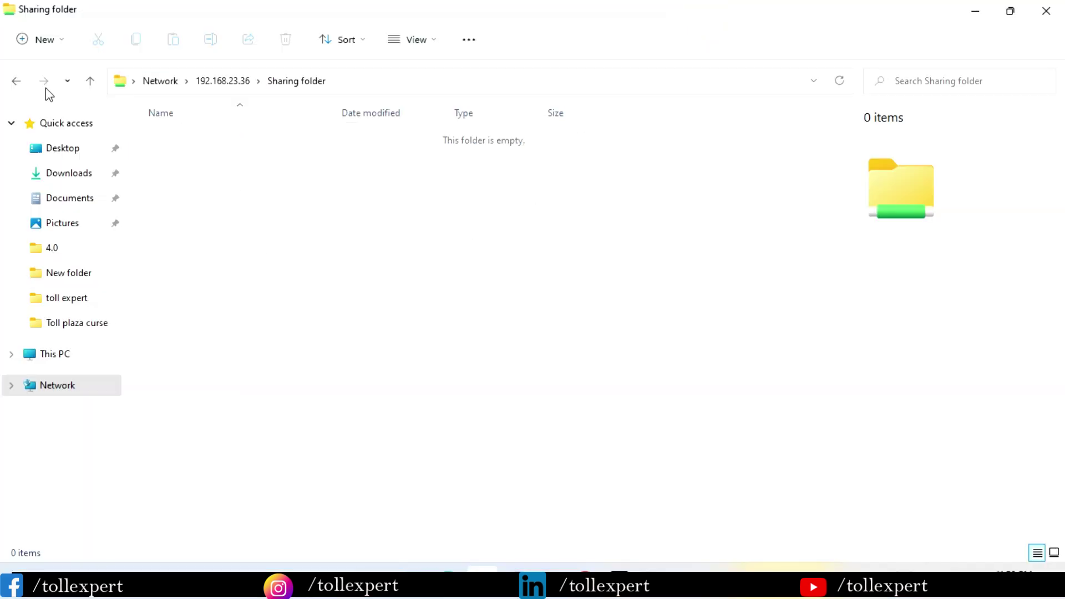
pyautogui.click(17, 81)
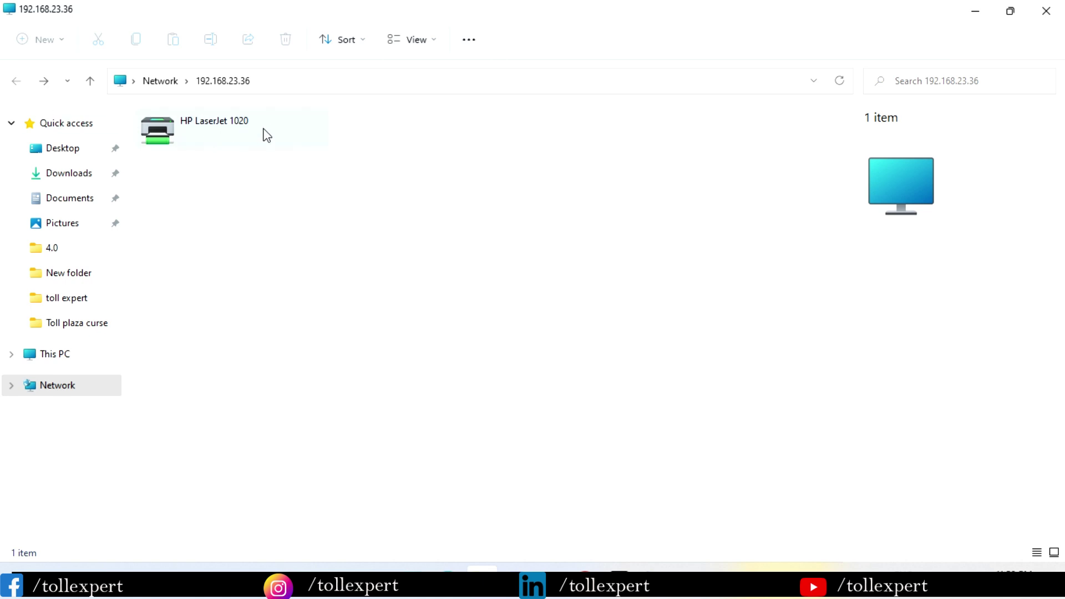
pyautogui.rightClick(448, 148)
pyautogui.click(370, 256)
# - Switch back to the remote session and delete Sharing folder from drive E:
pyautogui.click(619, 580)
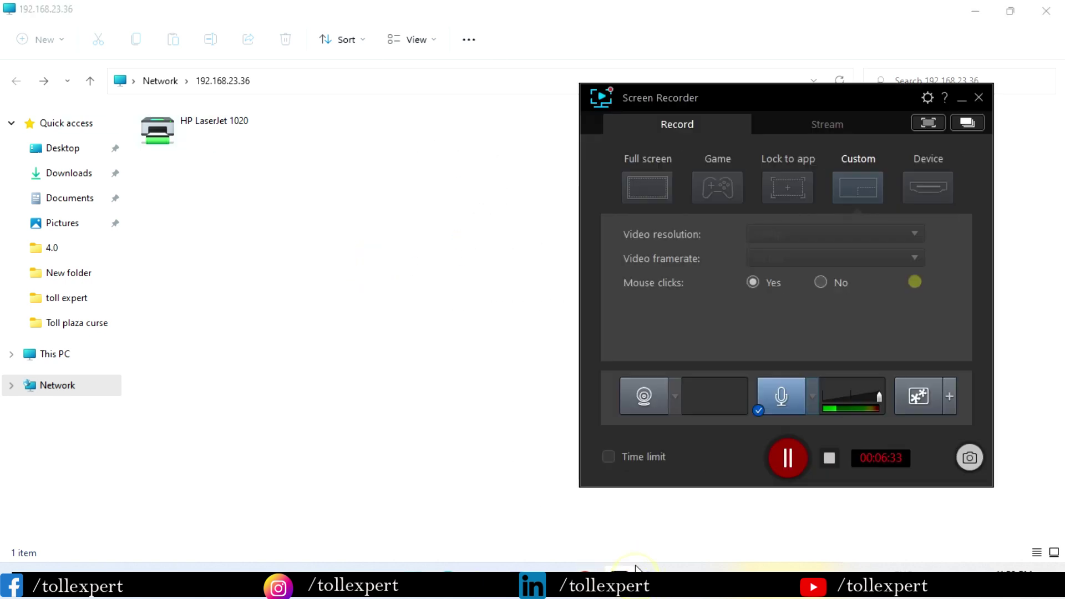
pyautogui.click(619, 579)
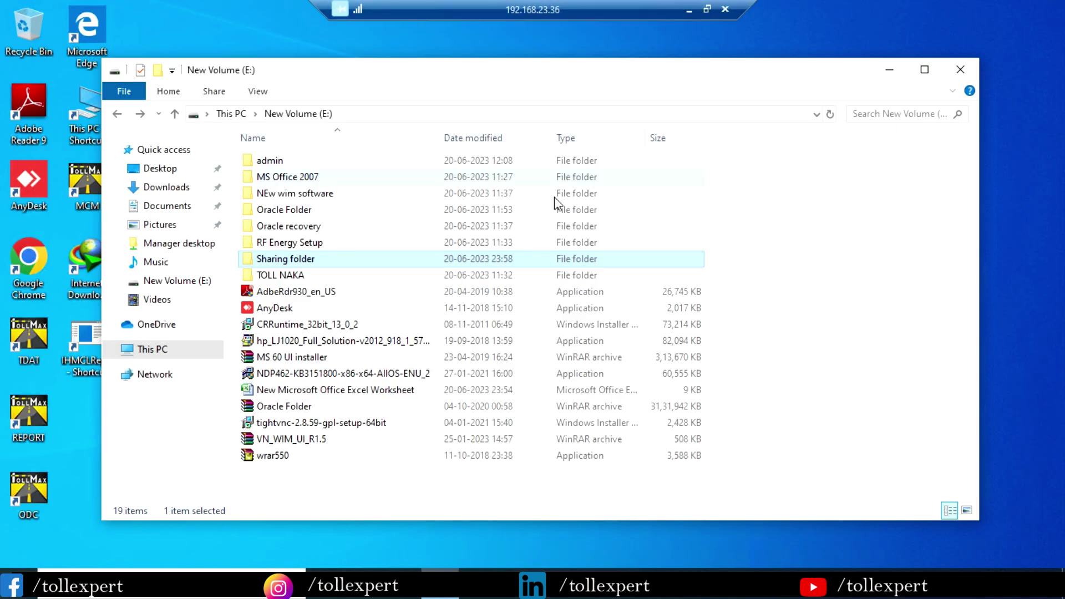
pyautogui.rightClick(780, 201)
pyautogui.click(813, 266)
pyautogui.click(373, 259)
pyautogui.press('Delete')
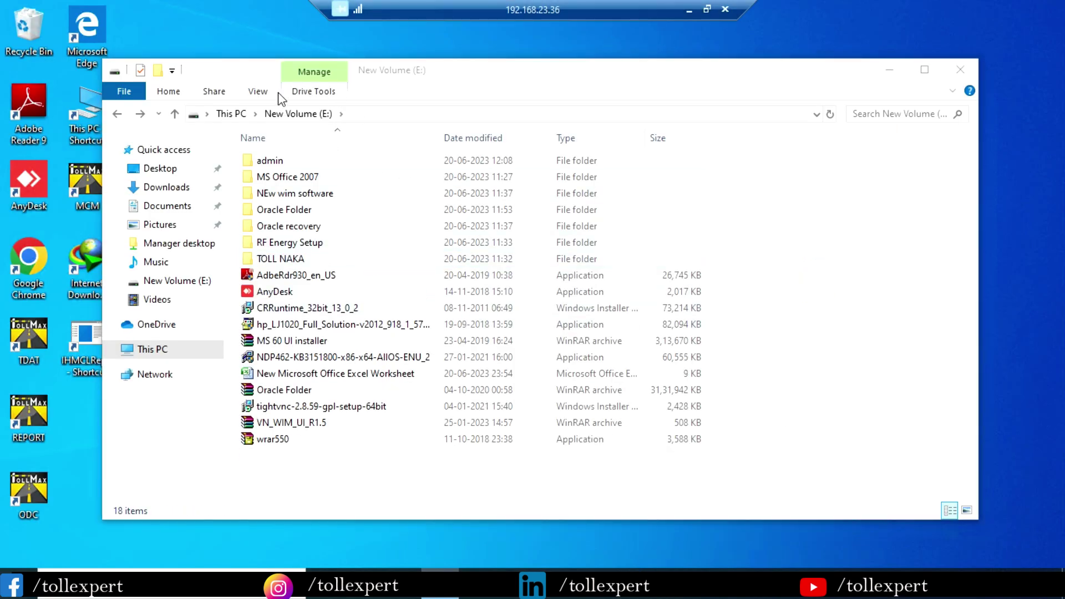
# - Open the properties of drive New Volume (E:) from This PC and show its sharing settings
pyautogui.click(156, 350)
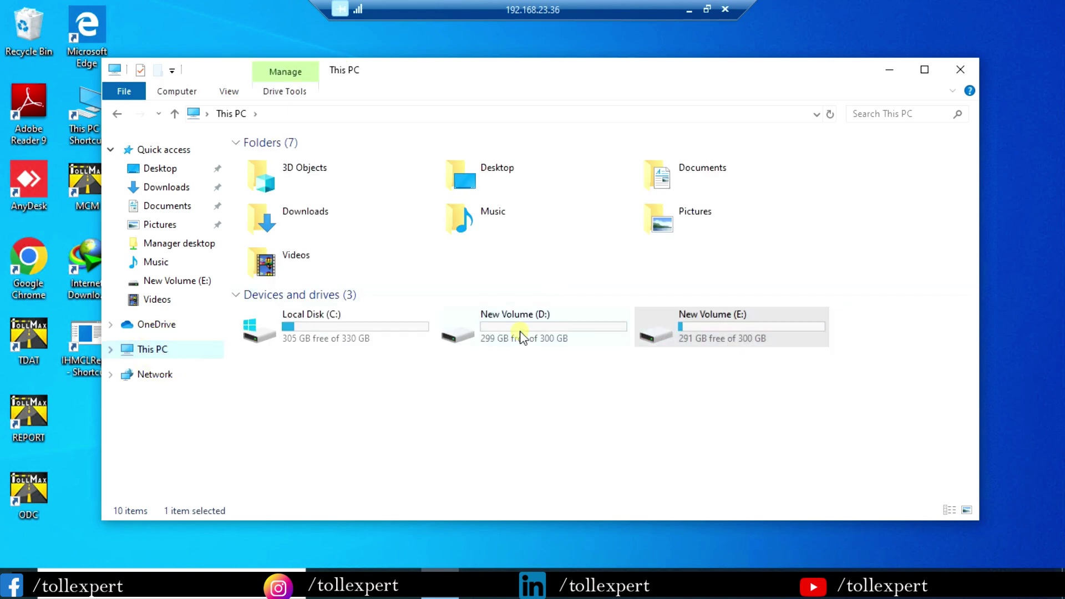
pyautogui.rightClick(678, 333)
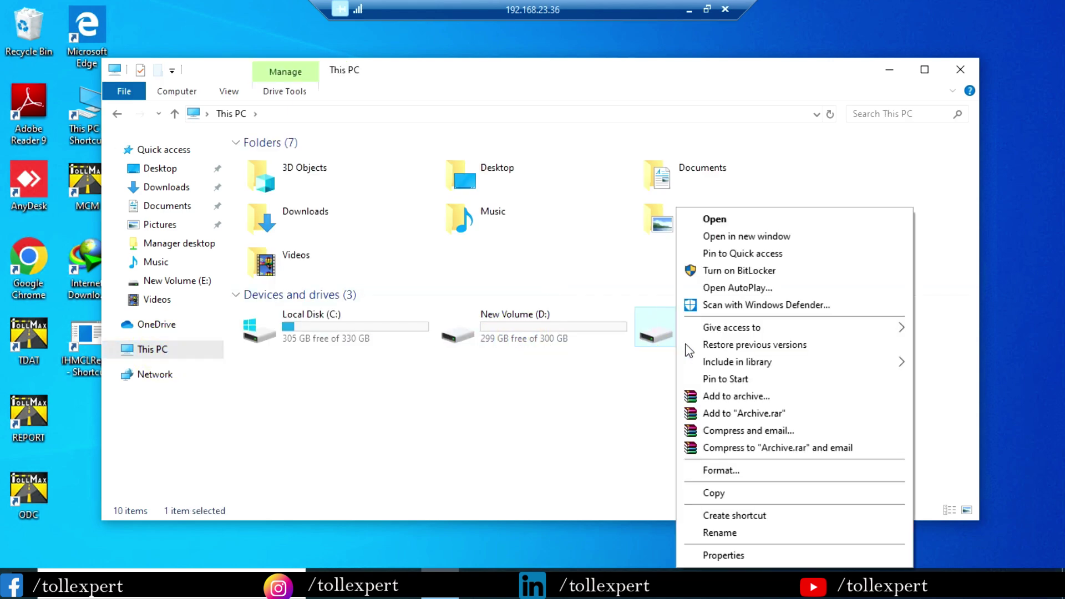
pyautogui.click(657, 331)
pyautogui.rightClick(657, 328)
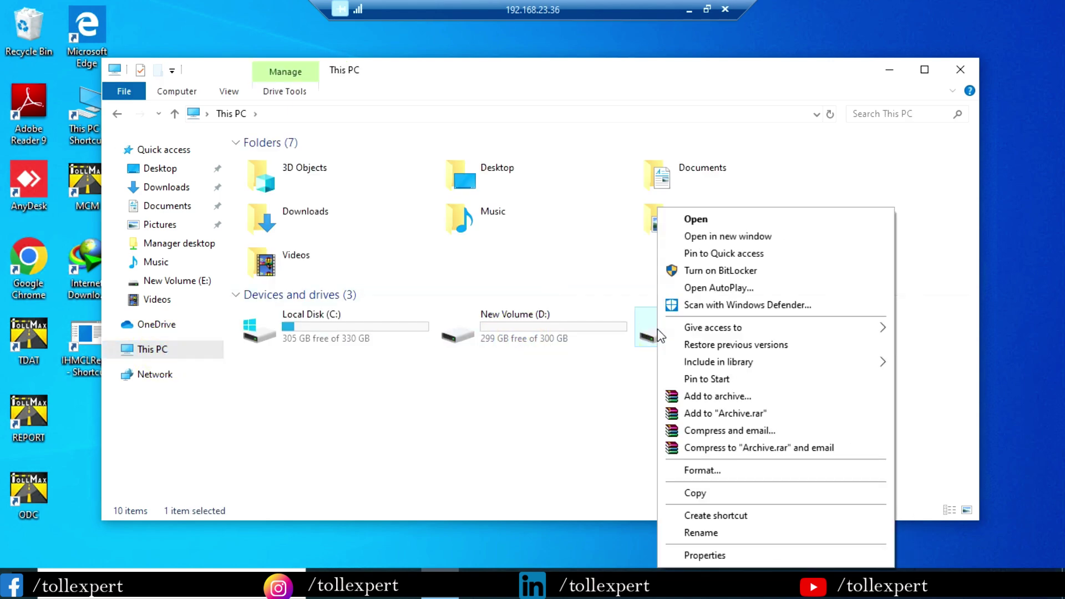
pyautogui.click(714, 554)
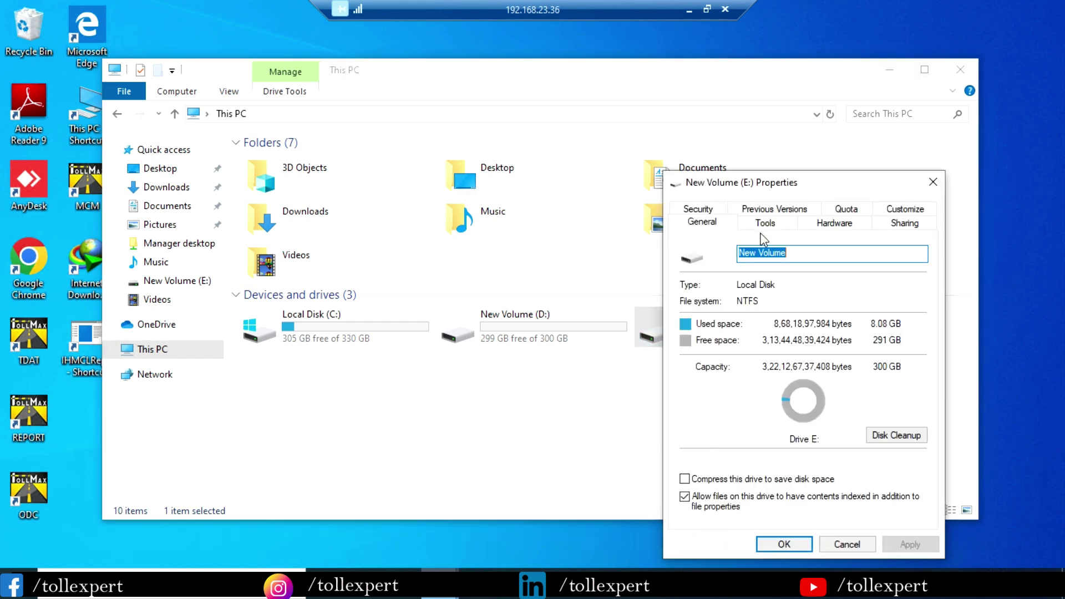
pyautogui.click(904, 223)
pyautogui.moveTo(857, 175); pyautogui.dragTo(788, 104)
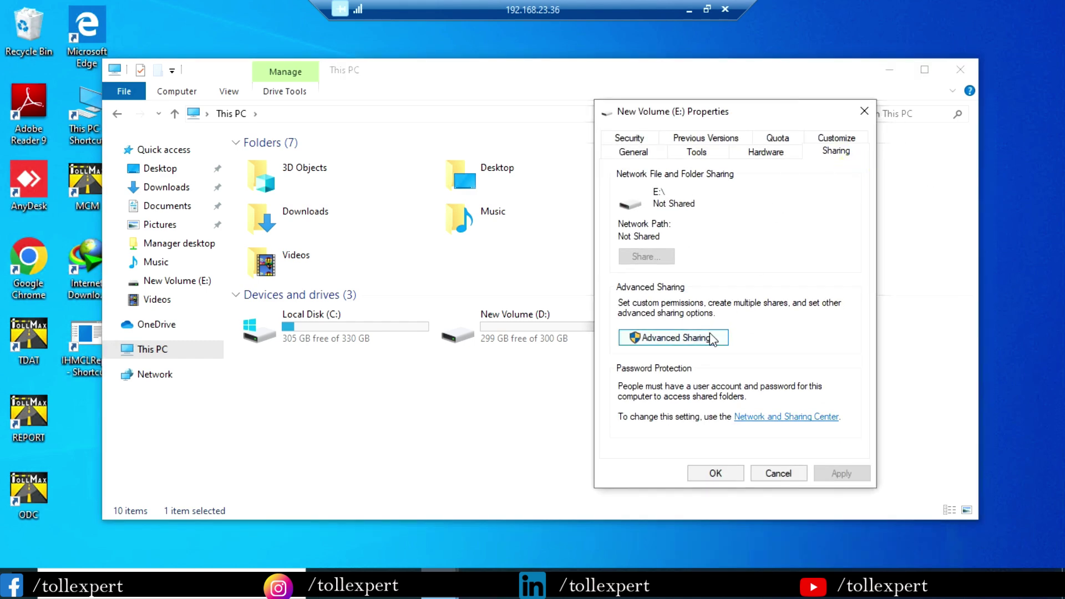
# - Share drive E: through Advanced Sharing, allow Everyone Full Control, and confirm all the dialogs
pyautogui.click(710, 334)
pyautogui.click(617, 165)
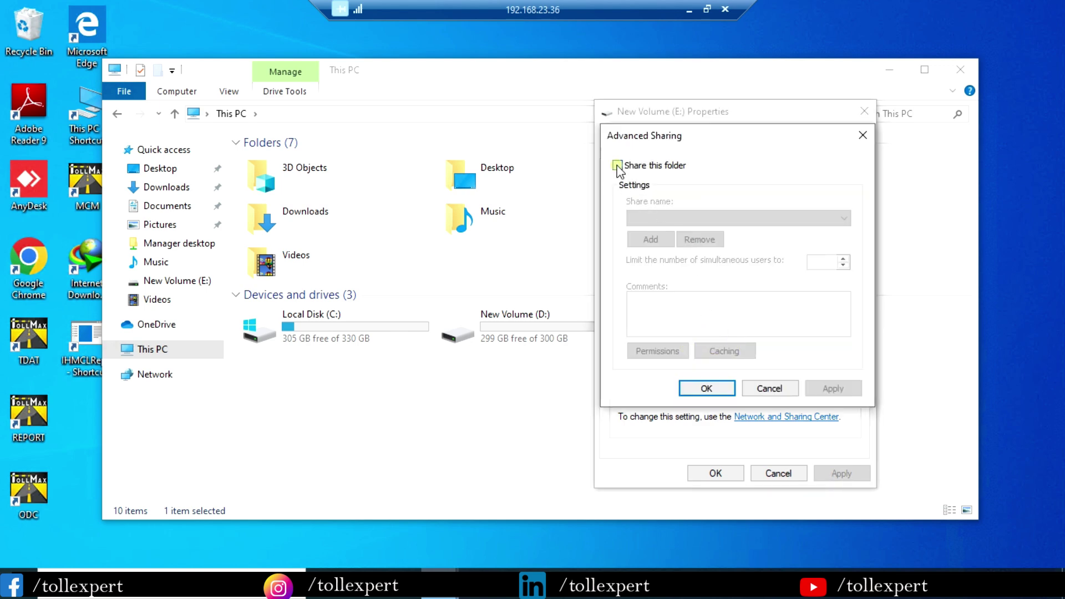
pyautogui.click(674, 355)
pyautogui.click(799, 337)
pyautogui.click(860, 472)
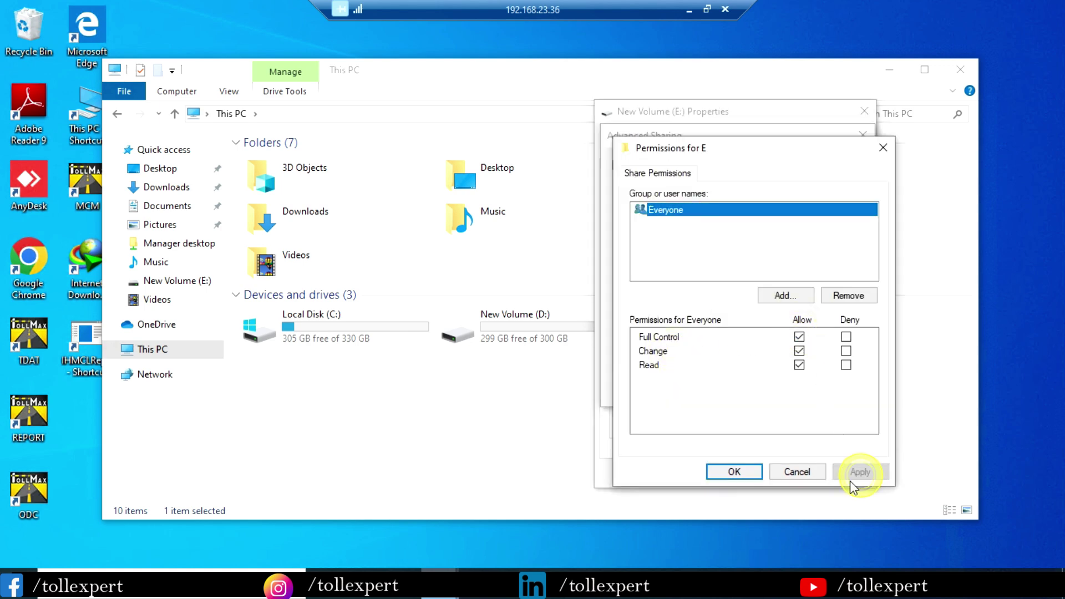
pyautogui.click(734, 471)
pyautogui.click(721, 388)
pyautogui.click(716, 473)
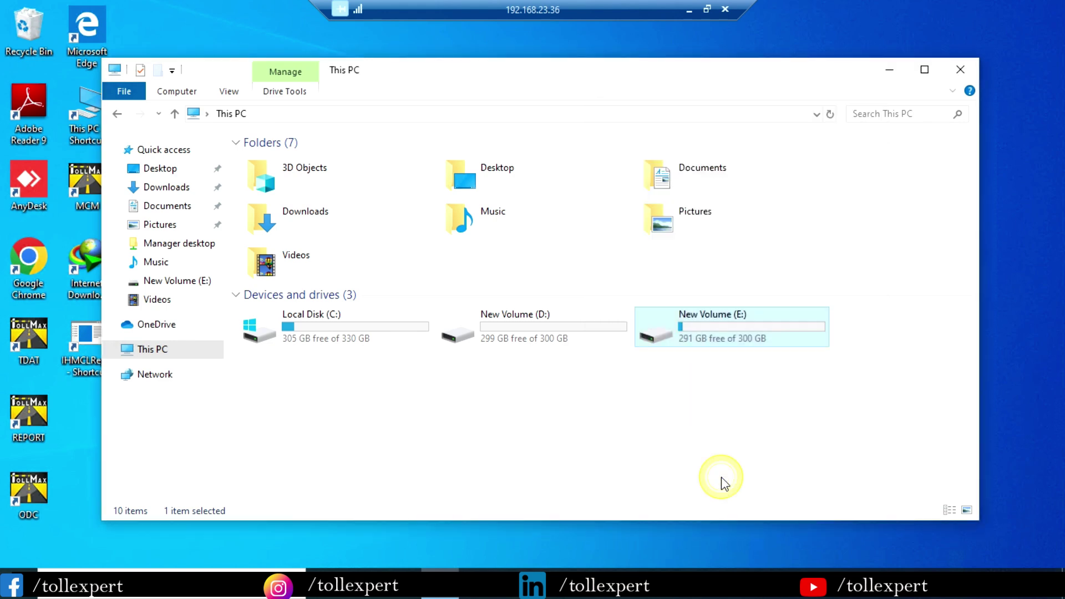
# - Return to the local computer, reopen \\192.168.23.36 through Run and open the shared drive "e"
pyautogui.click(687, 9)
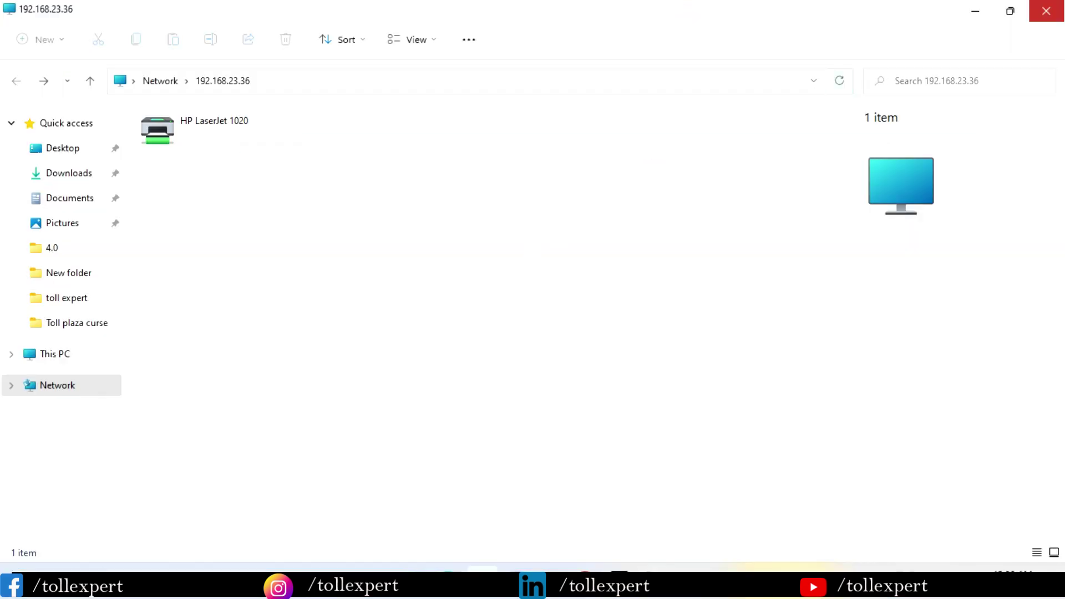
pyautogui.click(1059, 12)
pyautogui.press('super+r')
pyautogui.press('Return')
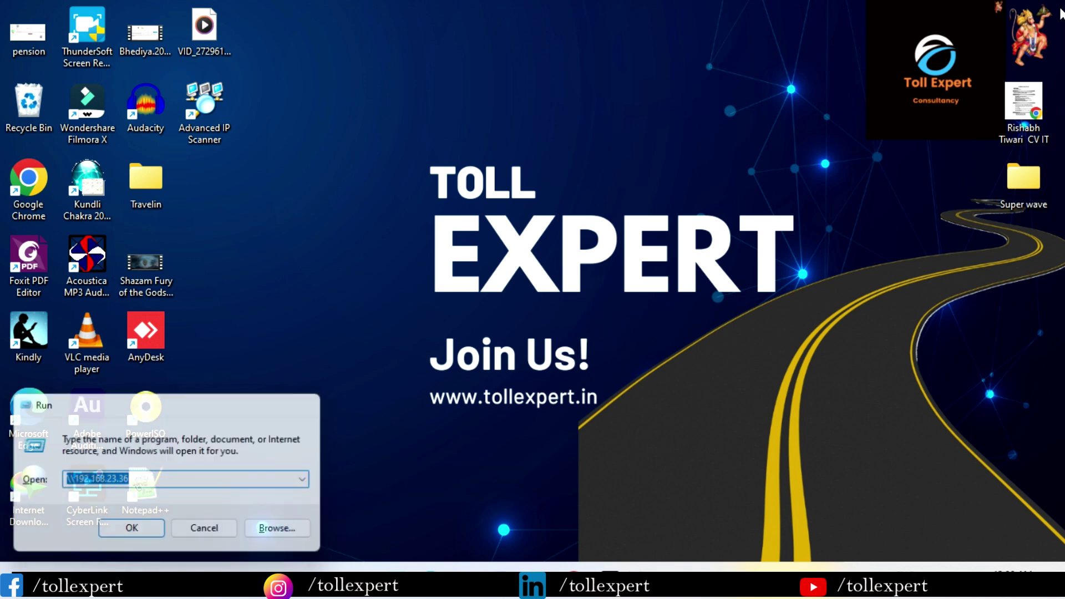
pyautogui.doubleClick(170, 141)
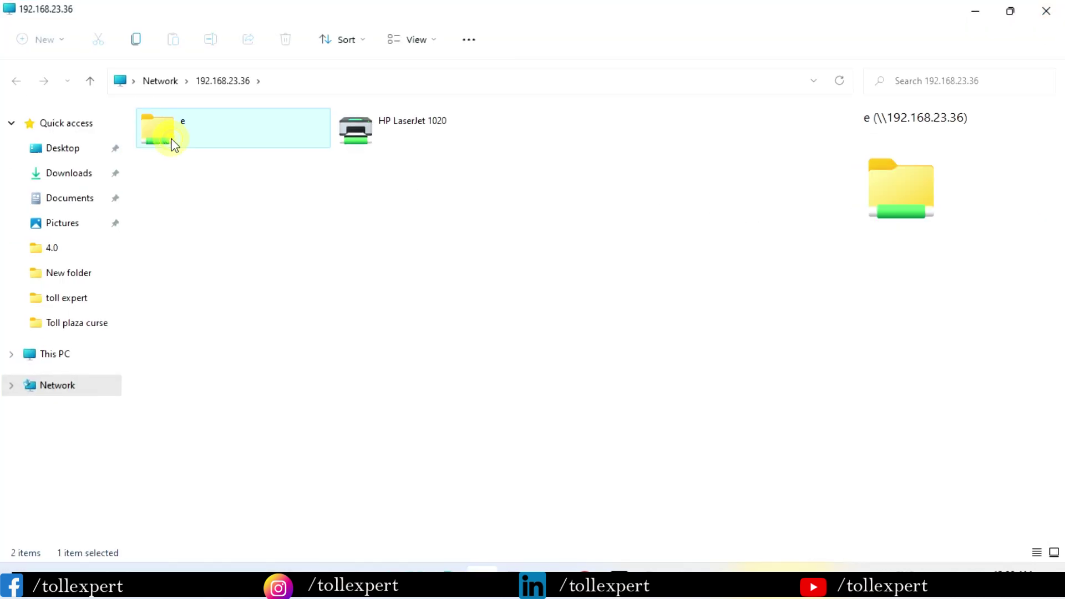
# - Delete "New Microsoft Office Excel Worksheet" from the shared drive and confirm the permanent deletion
pyautogui.scroll(-1, 302, 422)
pyautogui.scroll(1, 290, 245)
pyautogui.scroll(-1, 301, 432)
pyautogui.click(280, 437)
pyautogui.scroll(1, 284, 410)
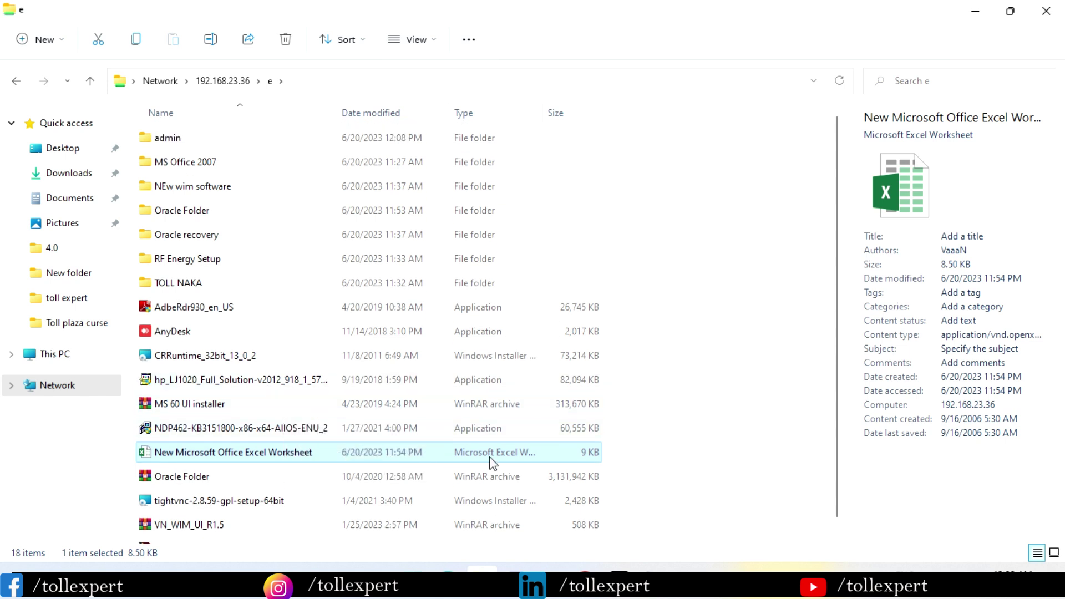
pyautogui.press('Delete')
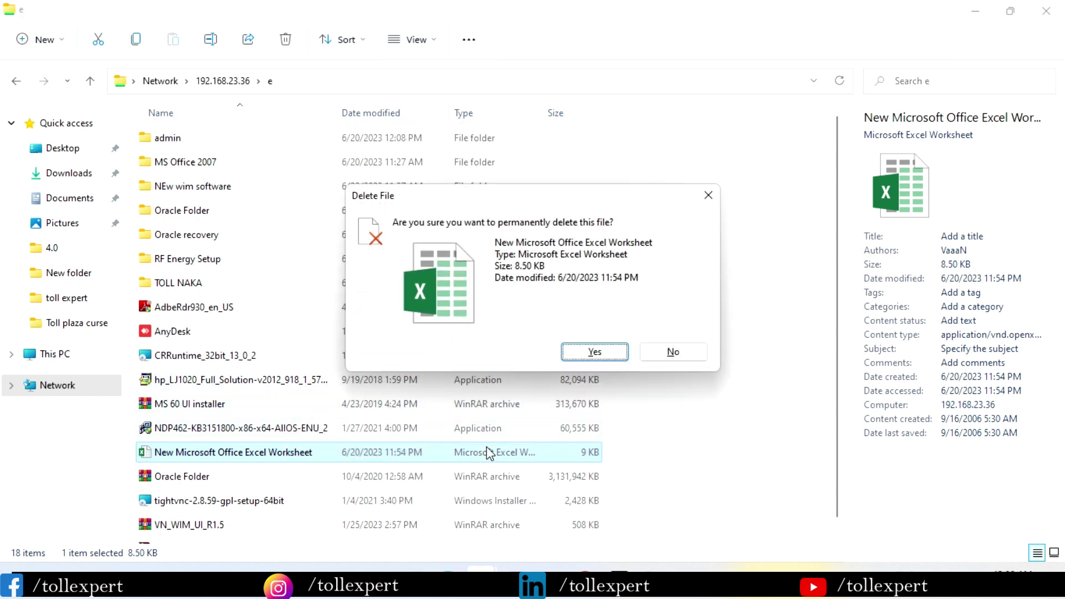
pyautogui.press('Return')
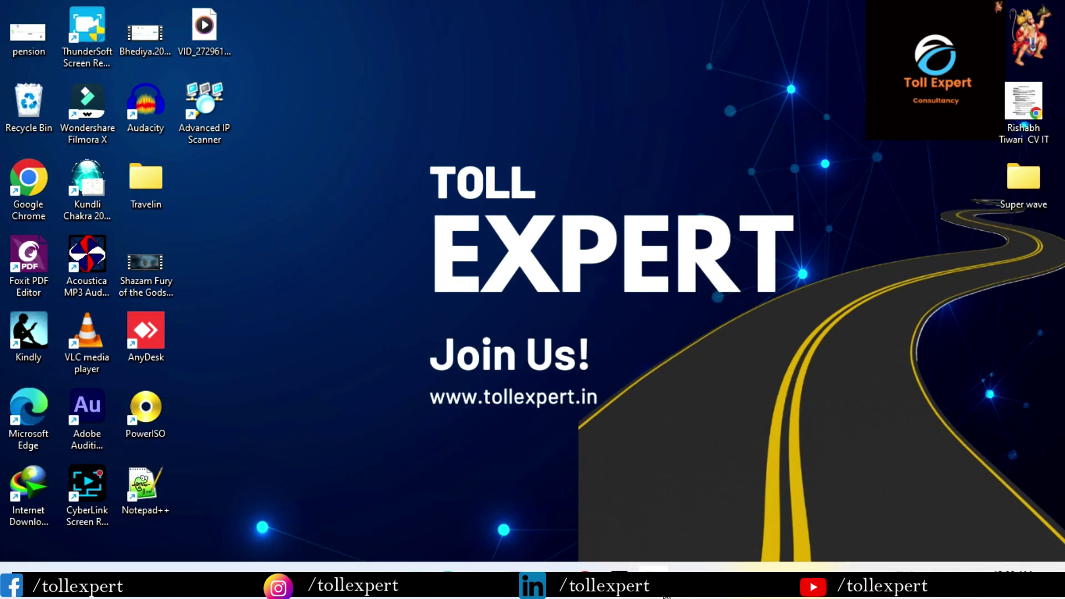
# - Switch back to the 192.168.23.36 remote session and open the properties of drive New Volume (E:)
pyautogui.moveTo(666, 595)
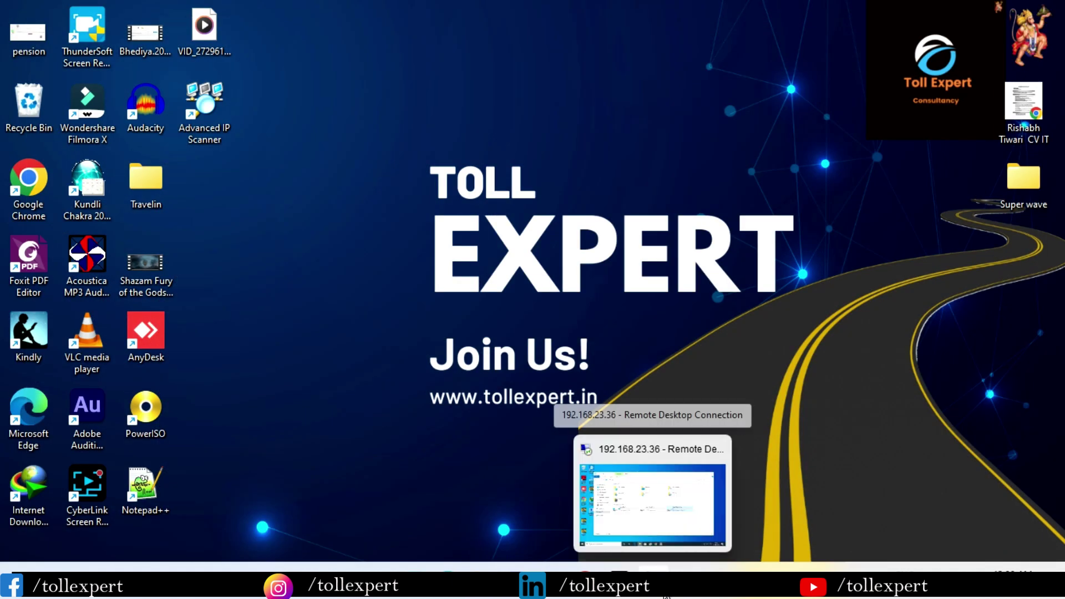
pyautogui.click(665, 594)
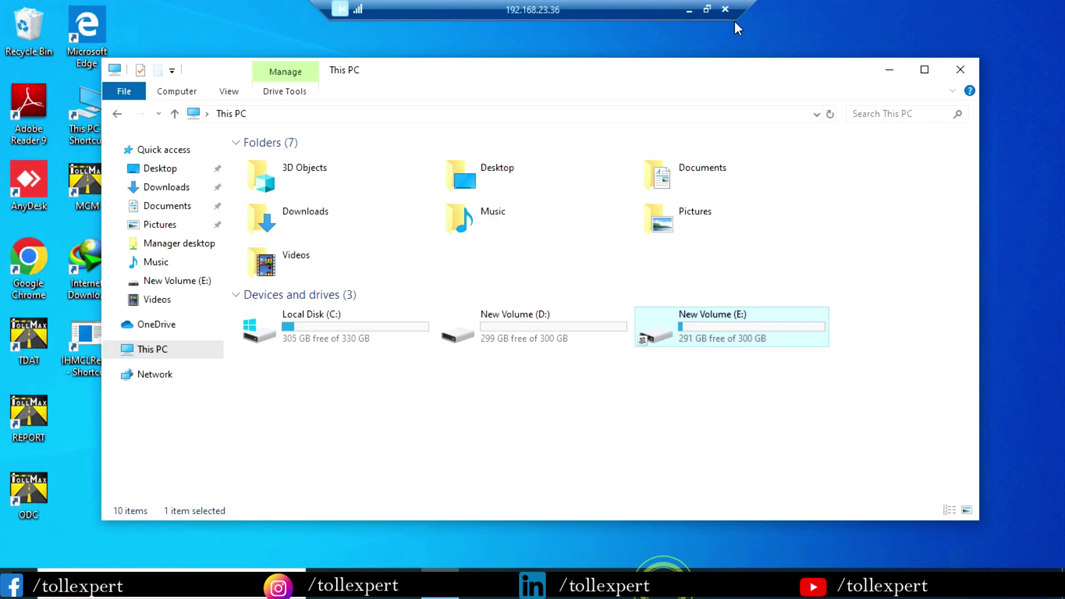
pyautogui.rightClick(663, 390)
pyautogui.click(590, 402)
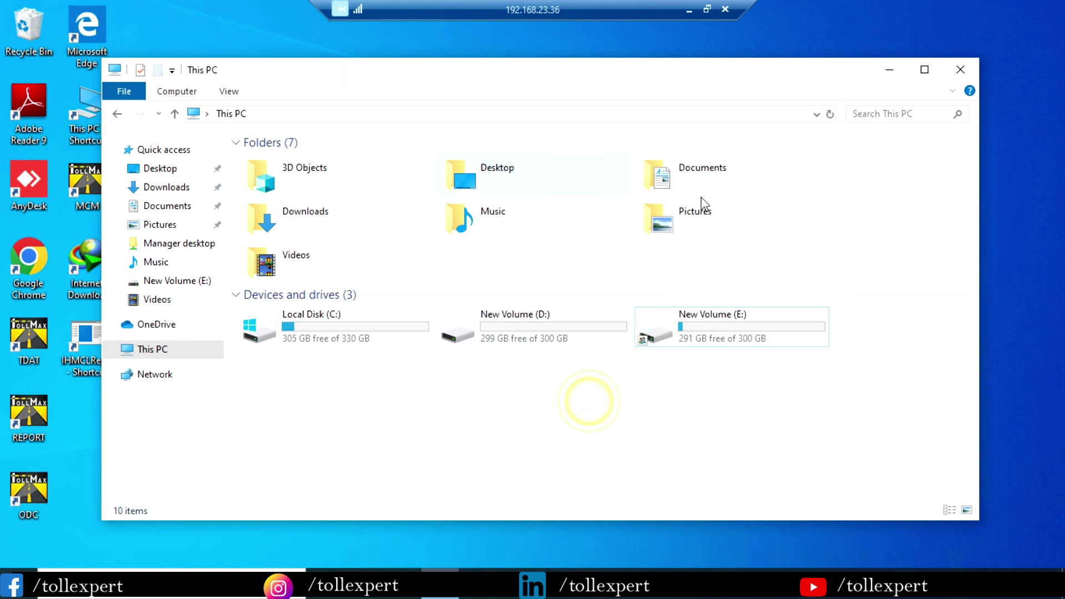
pyautogui.click(735, 340)
pyautogui.rightClick(700, 312)
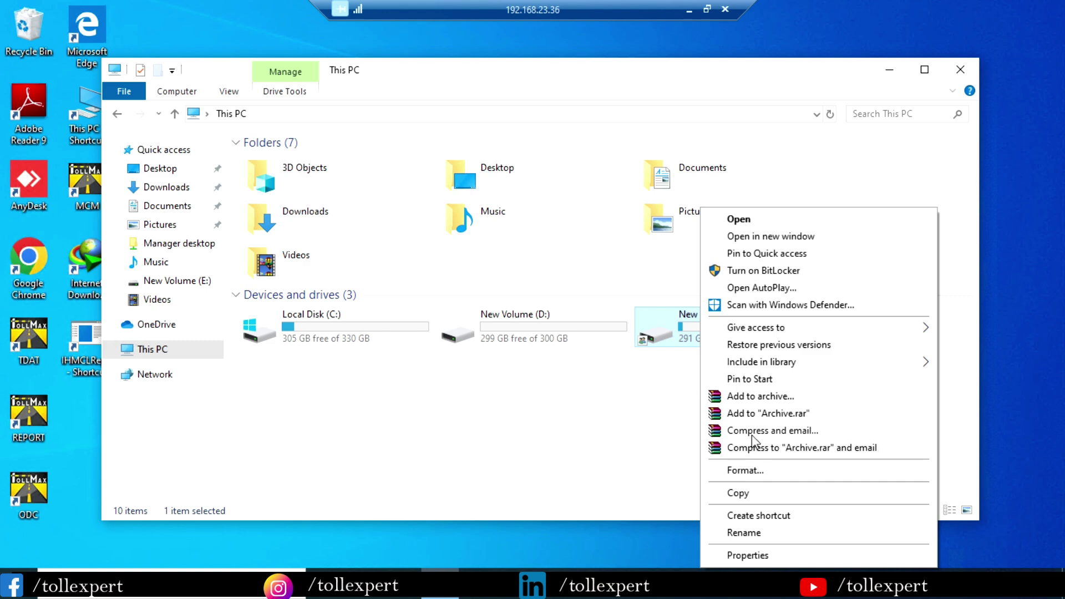
pyautogui.click(748, 555)
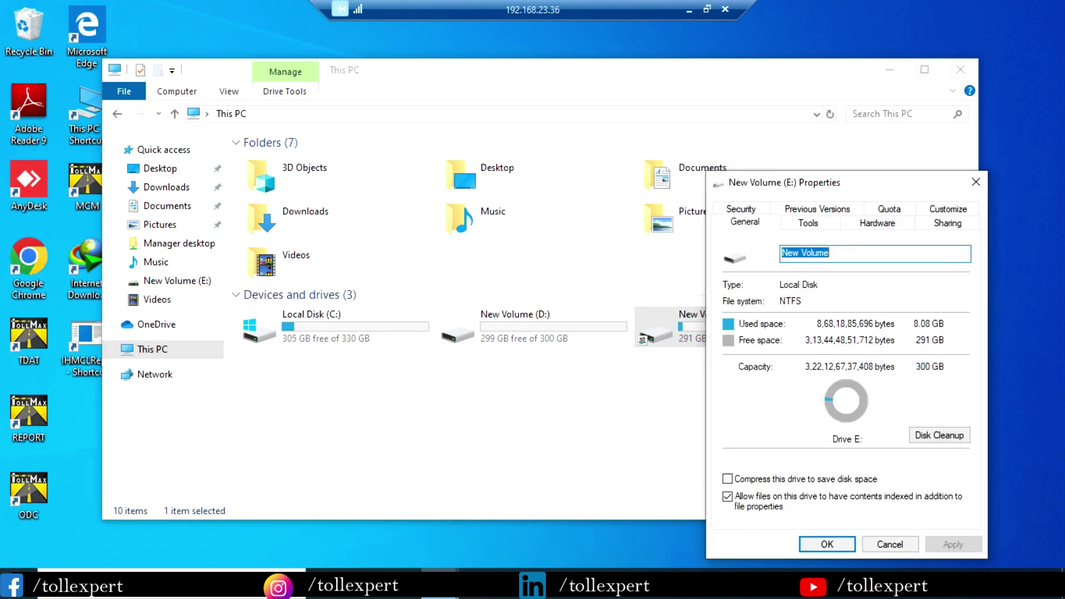
# - Stop sharing drive E: by turning off "Share this folder" in Advanced Sharing, and confirm closing the files open by connected users
pyautogui.click(938, 228)
pyautogui.click(814, 408)
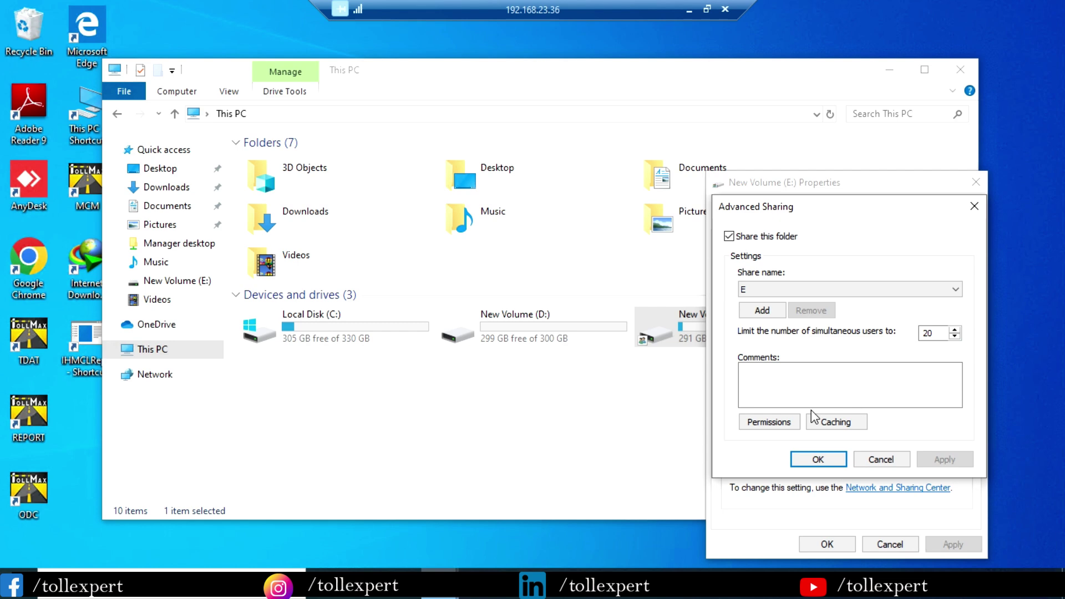
pyautogui.click(729, 236)
pyautogui.click(816, 460)
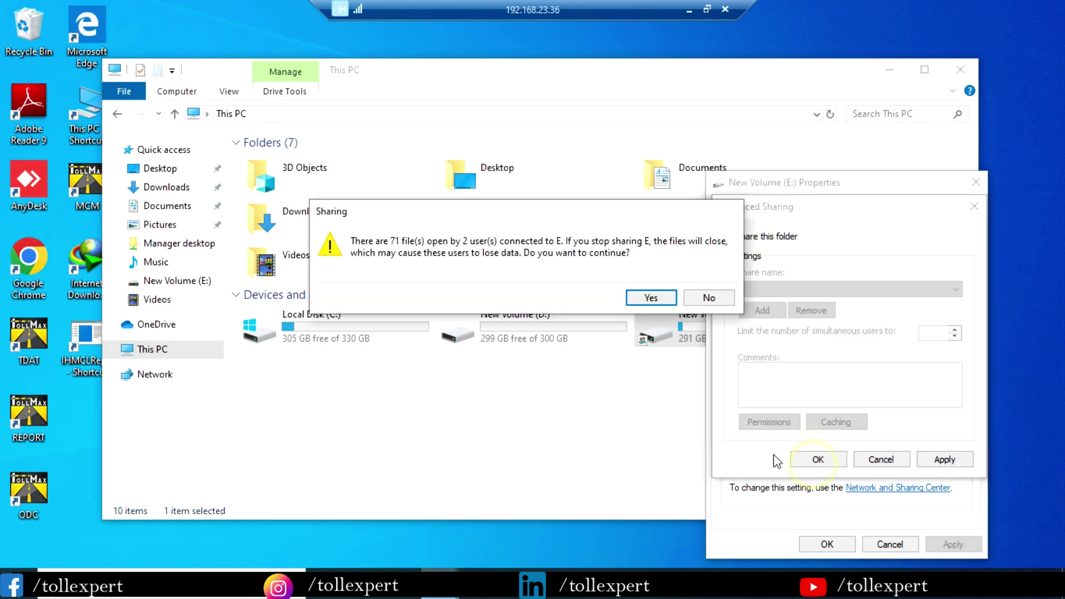
pyautogui.click(654, 301)
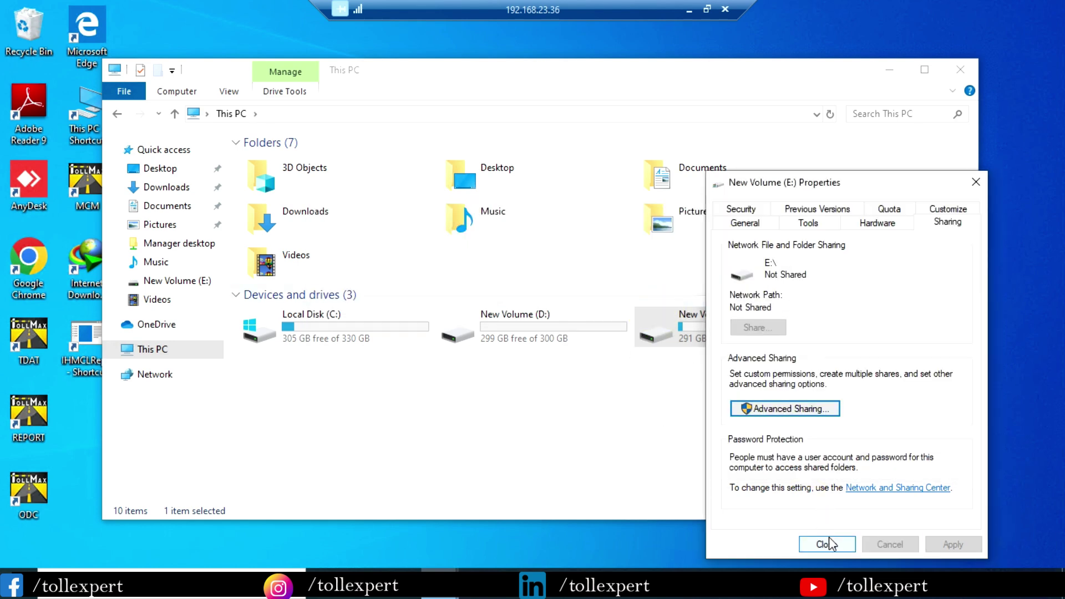
pyautogui.click(812, 543)
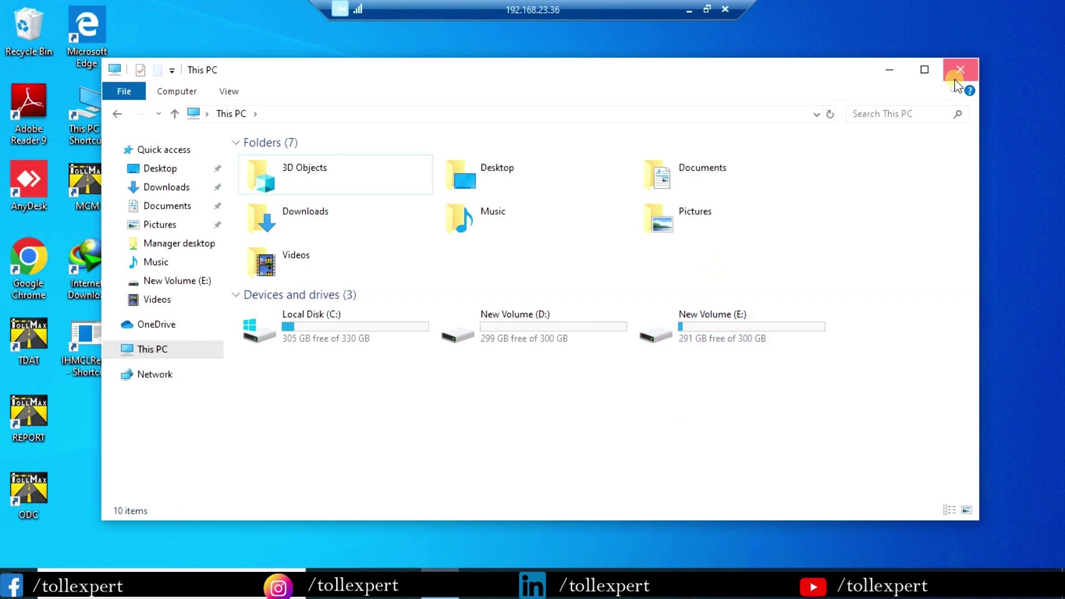
# - Close the remote file window, disconnect the remote session, and reopen \\192.168.23.36 through Run to check its shares
pyautogui.click(960, 69)
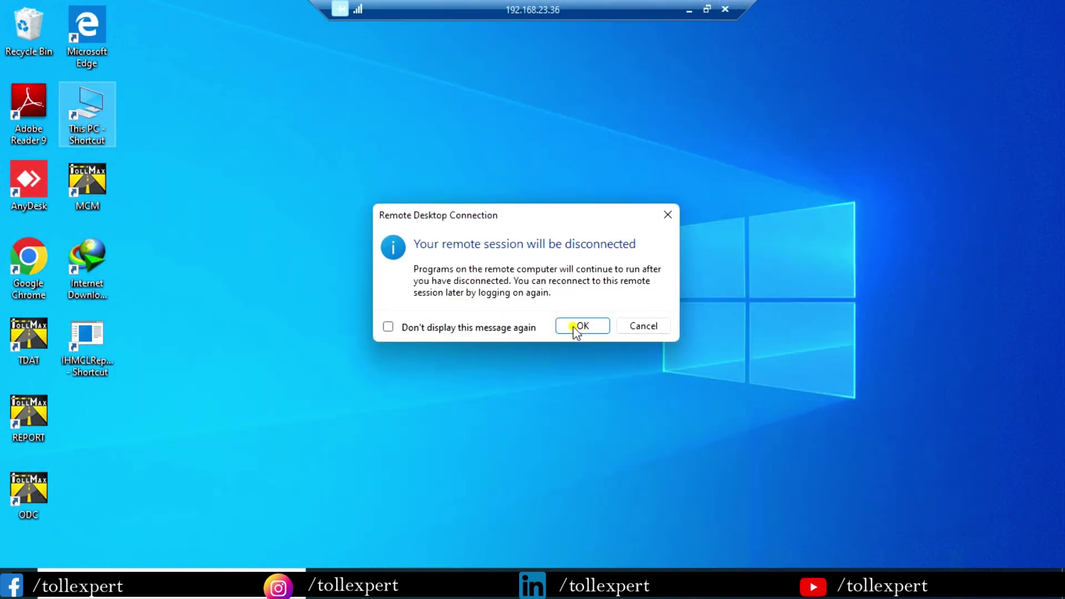
pyautogui.click(577, 324)
pyautogui.press('super+r')
pyautogui.press('Return')
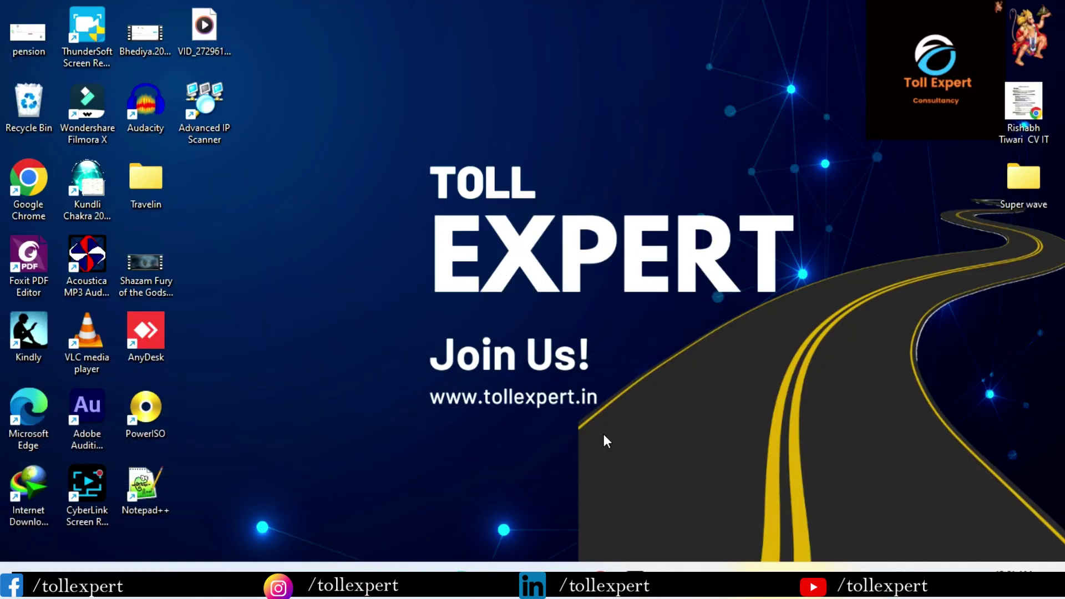
pyautogui.rightClick(317, 274)
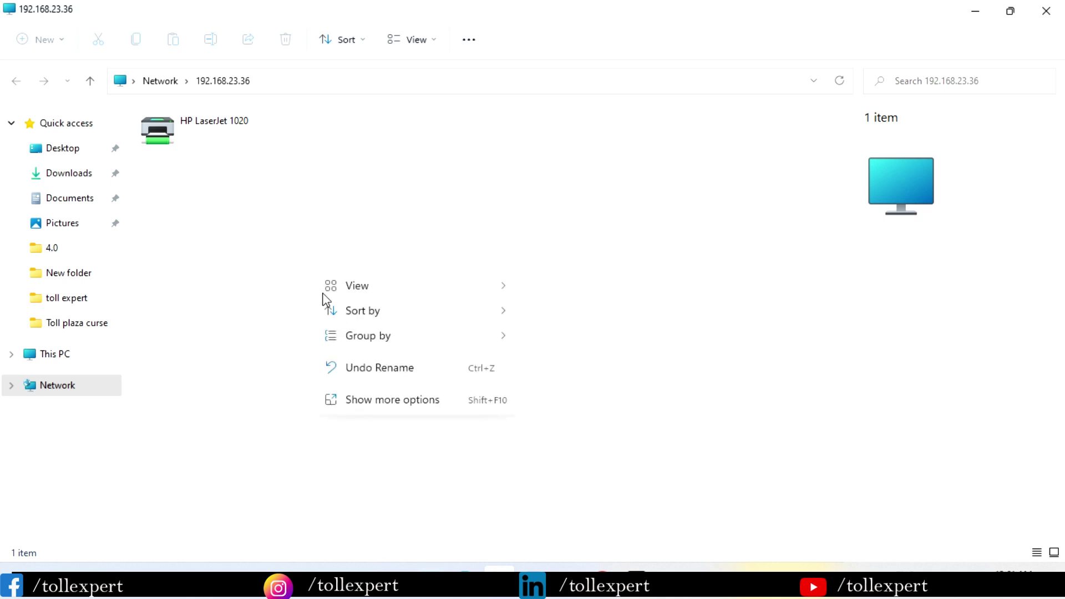
pyautogui.click(192, 143)
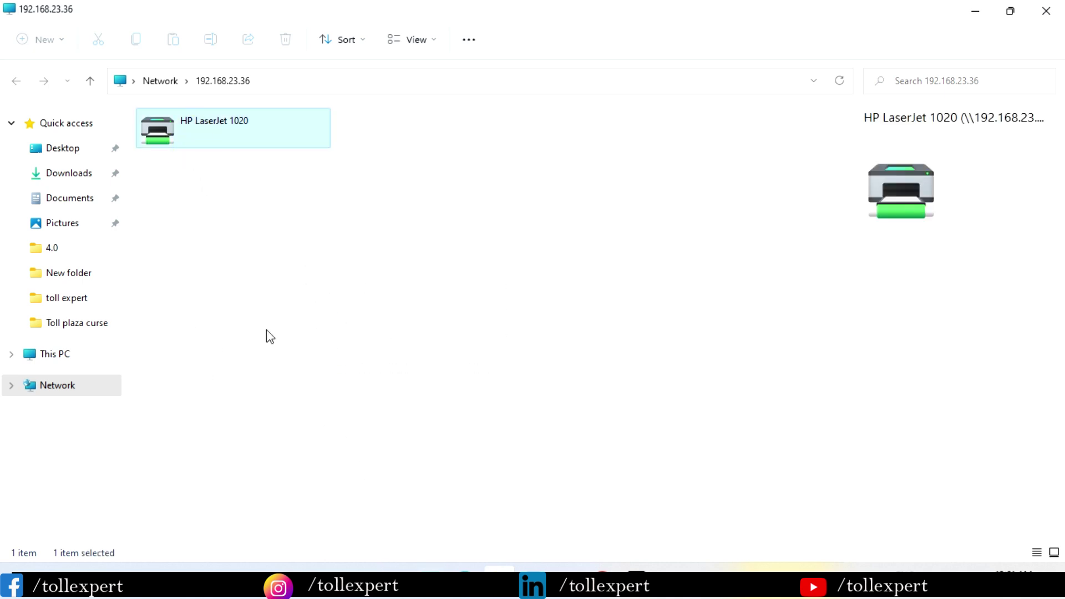
# - Open Remote Desktop Connection and connect to 192.168.23.36 again
pyautogui.press('super')
pyautogui.write('re')
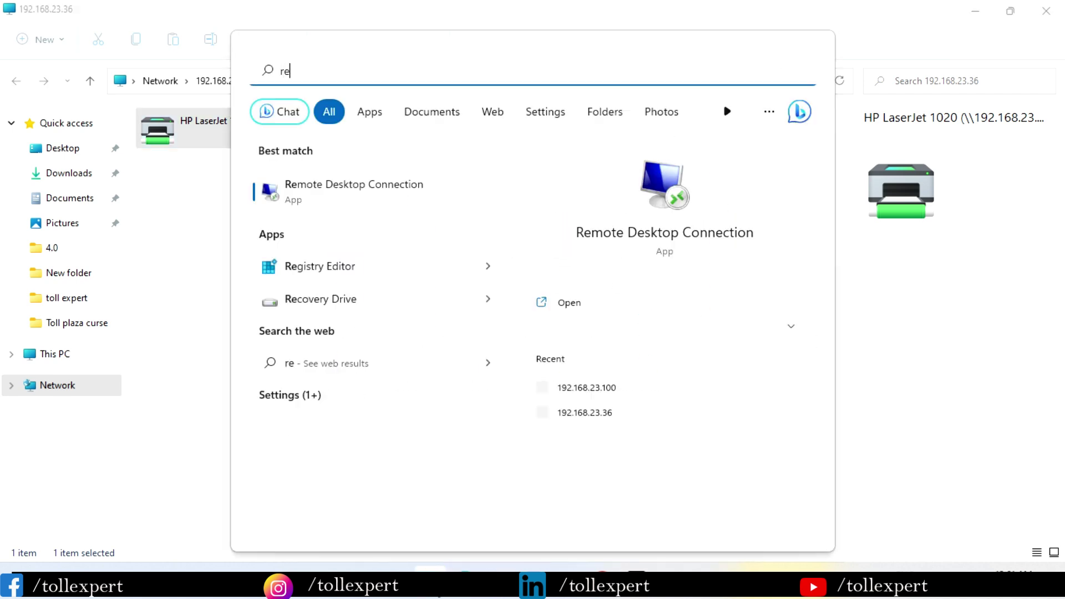
pyautogui.press('Return')
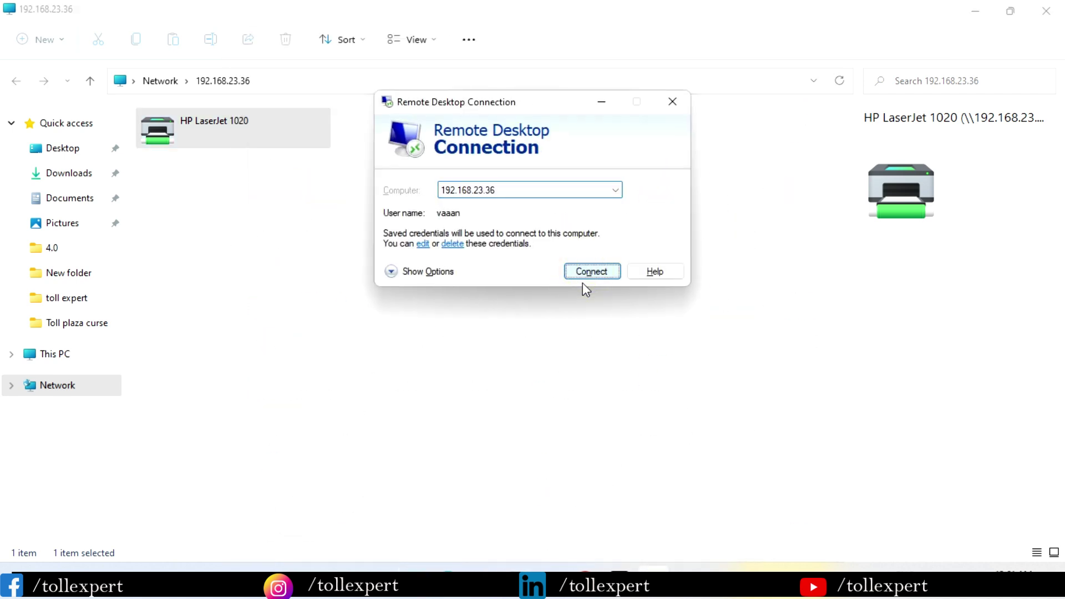
pyautogui.click(583, 271)
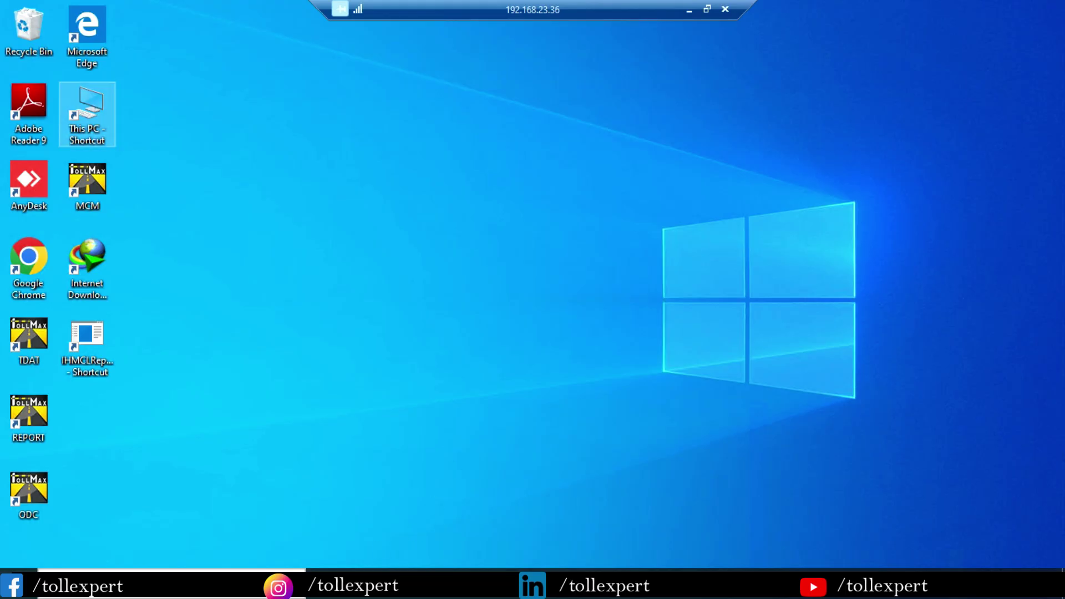
# - Search for Control Panel on the remote computer, open it, and go to Devices and Printers under Hardware and Sound
pyautogui.click(93, 595)
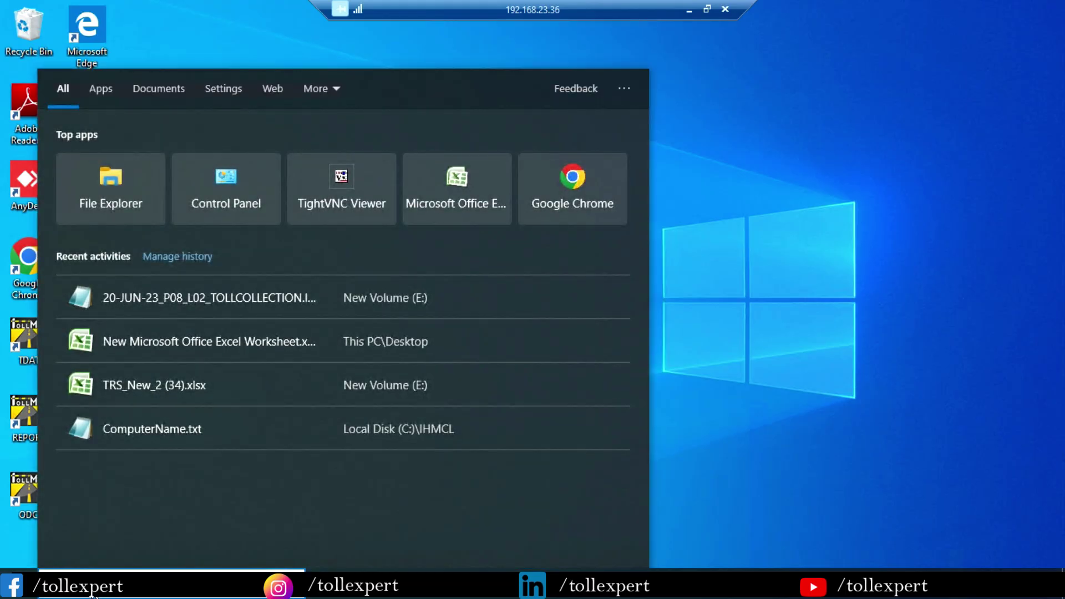
pyautogui.write('pr')
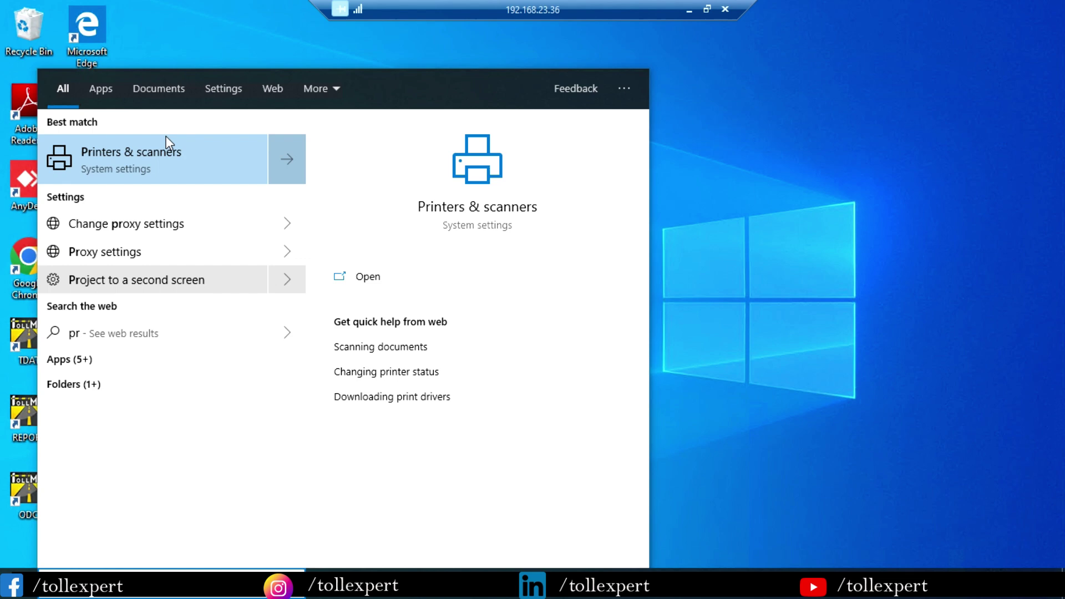
pyautogui.press('BackSpace')
pyautogui.press('BackSpace')
pyautogui.write('cont')
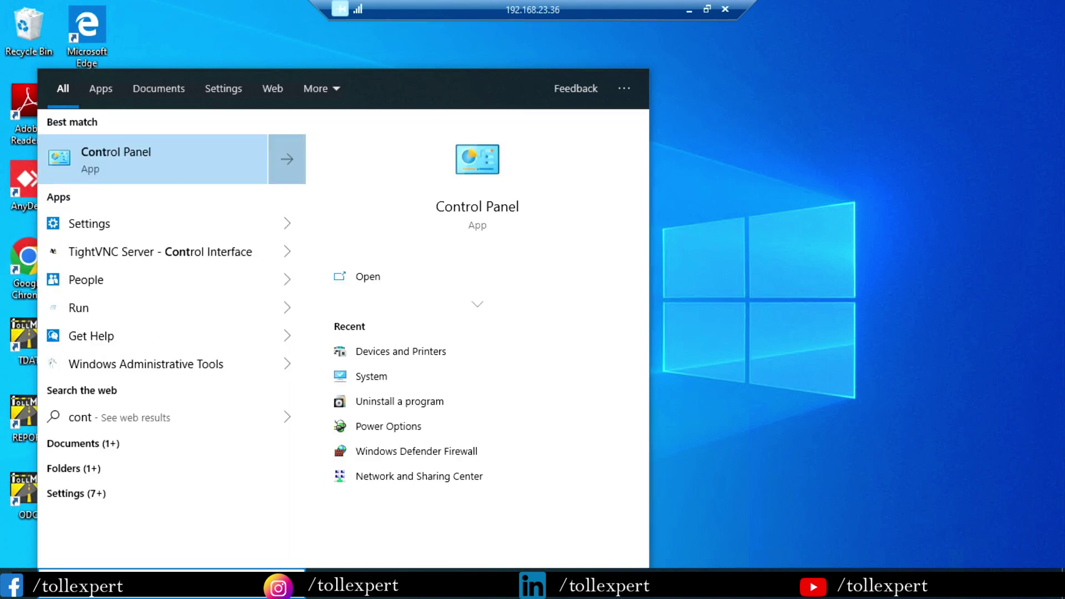
pyautogui.press('Return')
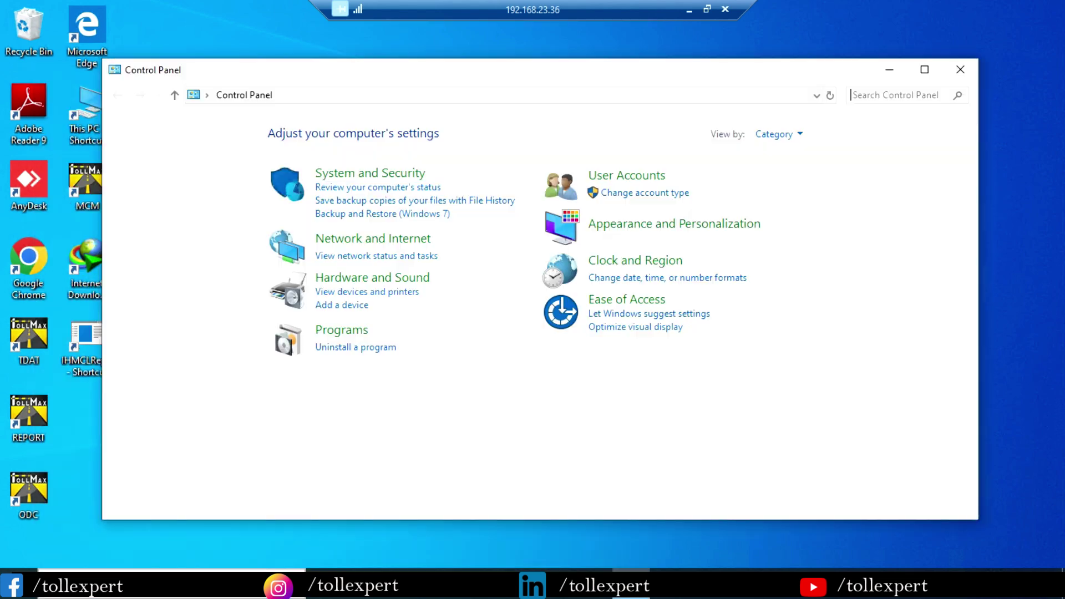
pyautogui.click(387, 277)
pyautogui.click(357, 131)
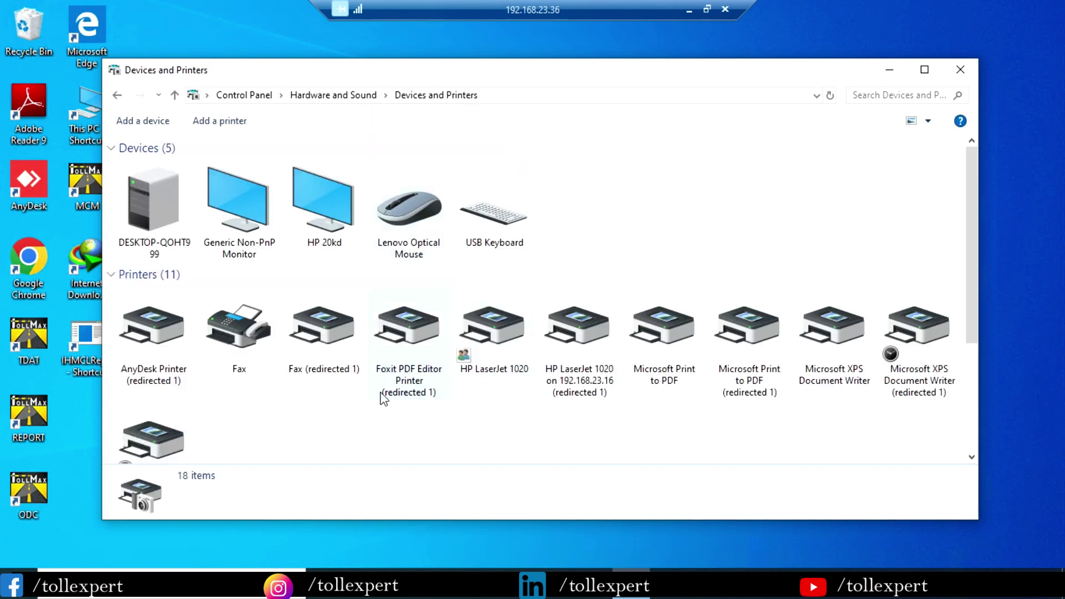
# - Stop sharing the HP LaserJet 1020 by turning off "Share this printer" in its printer properties and applying the change
pyautogui.rightClick(484, 361)
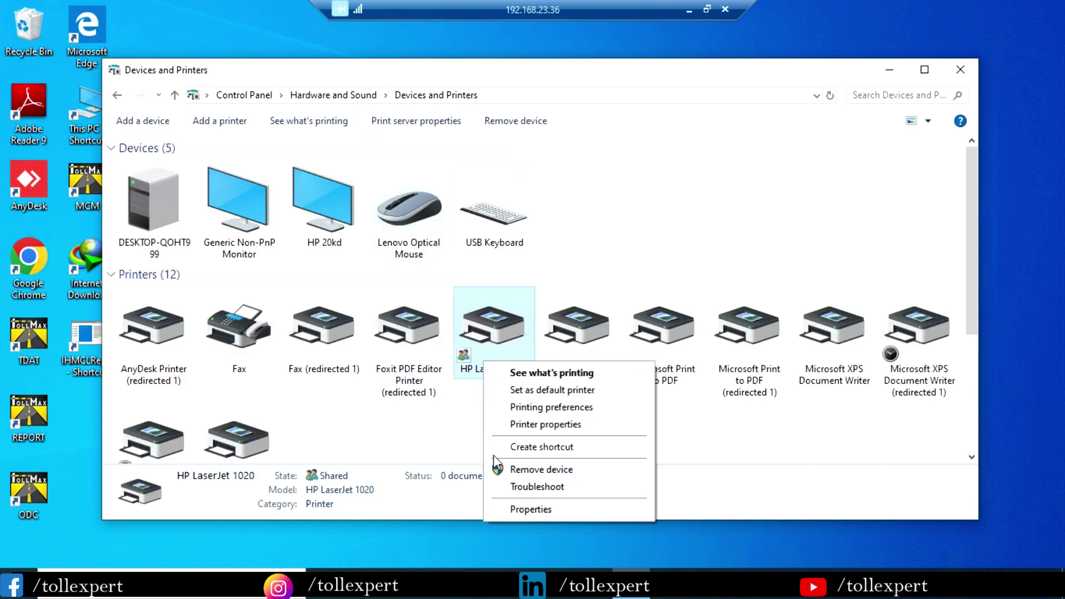
pyautogui.click(581, 426)
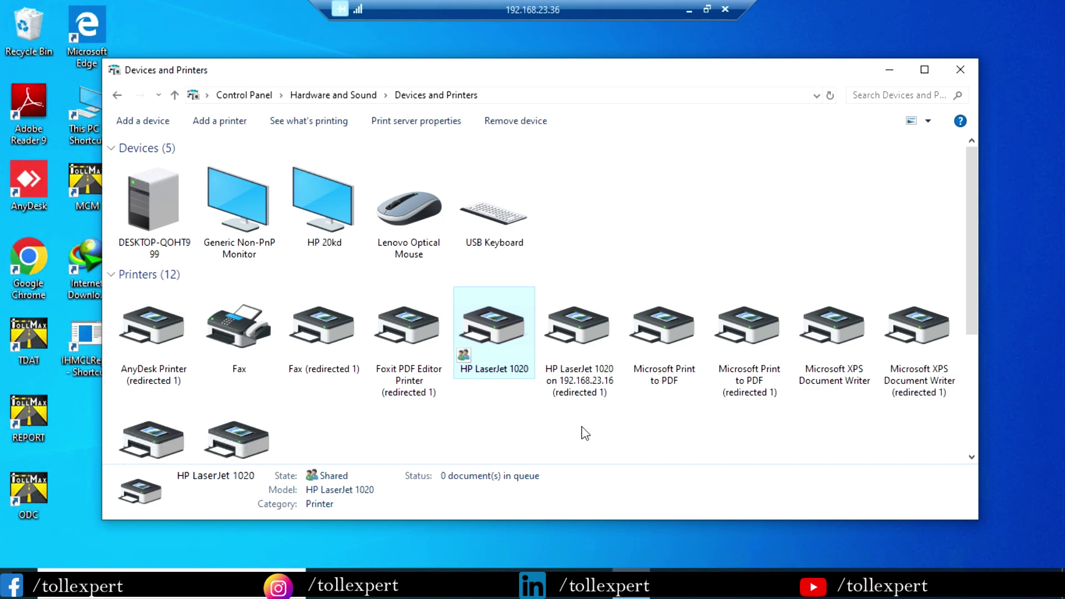
pyautogui.click(646, 200)
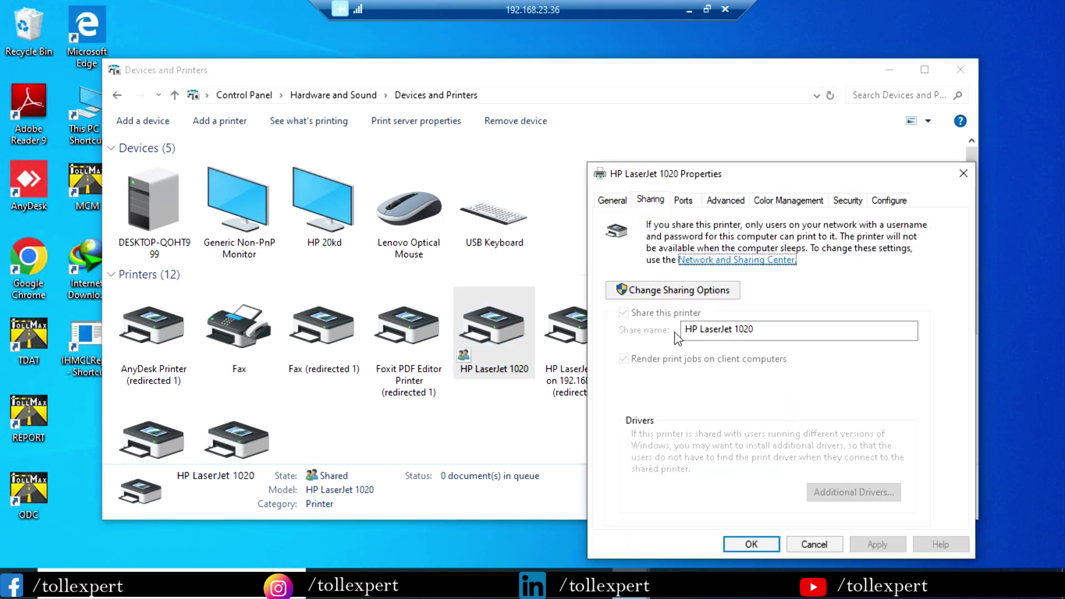
pyautogui.click(682, 289)
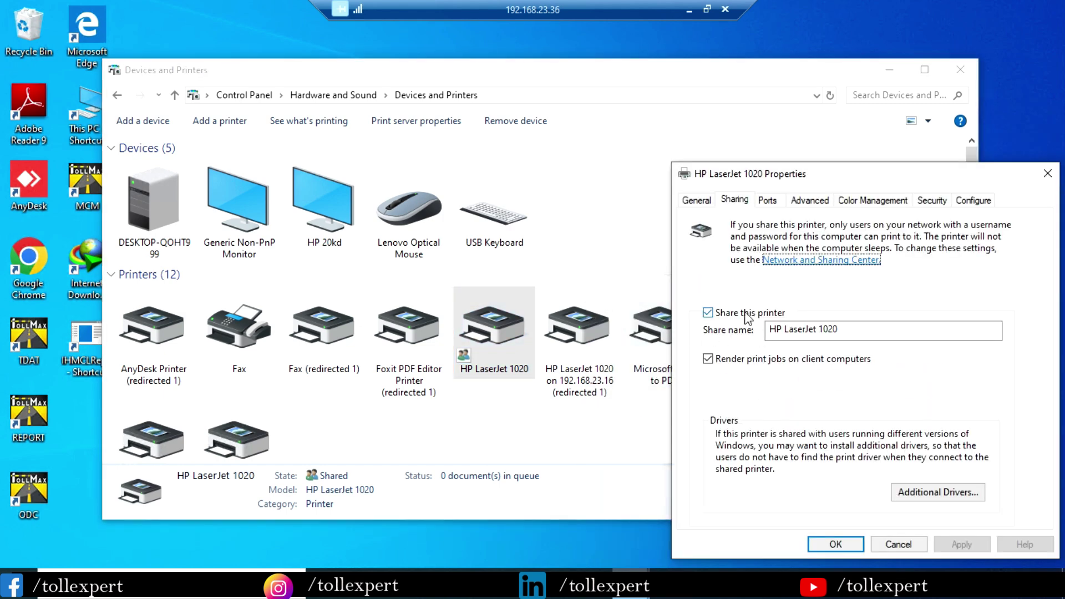
pyautogui.click(746, 313)
pyautogui.click(835, 544)
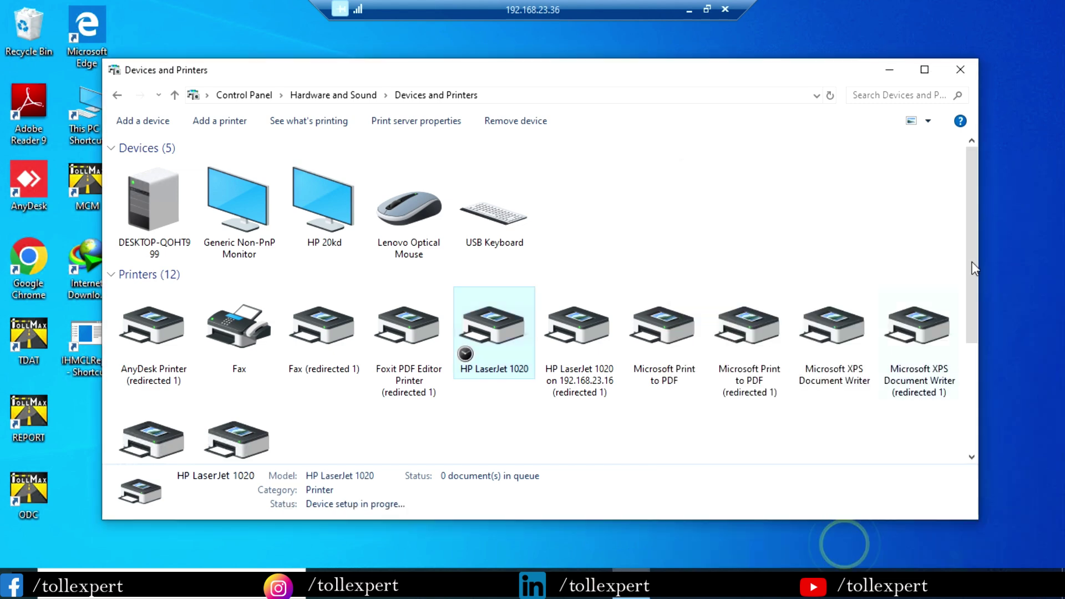
# - Close Devices and Printers, disconnect the 192.168.23.36 remote session, and return to its network folder to recheck the shared items
pyautogui.click(960, 70)
pyautogui.click(725, 9)
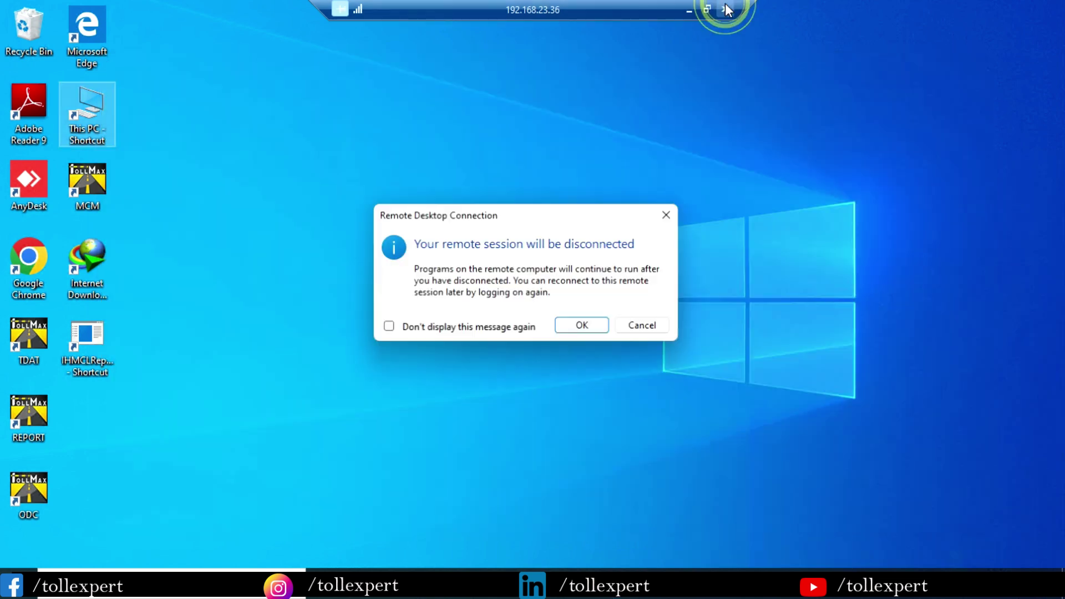
pyautogui.click(585, 327)
pyautogui.rightClick(244, 247)
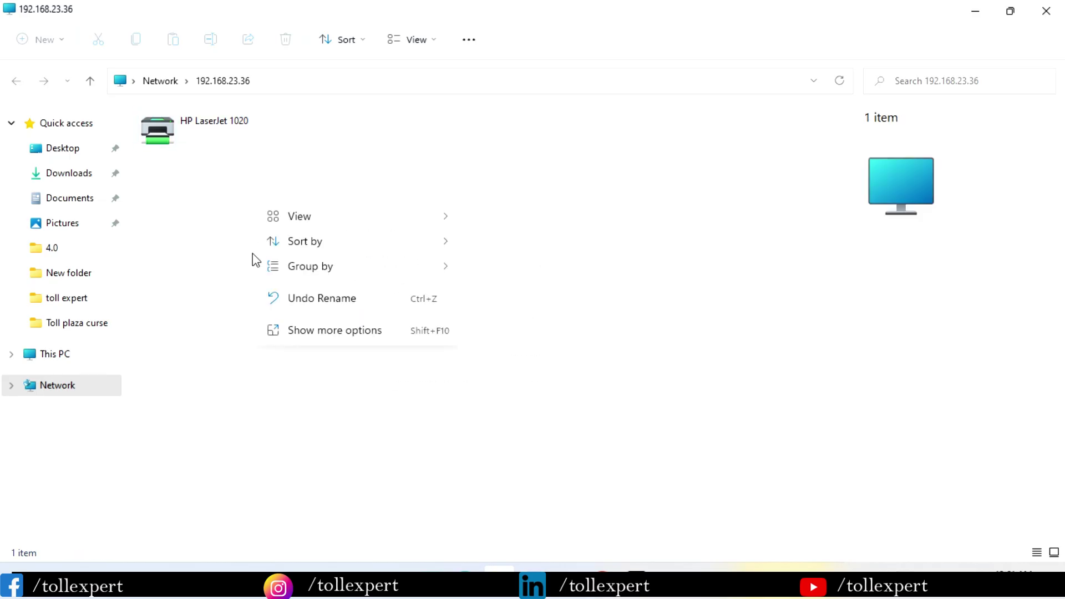